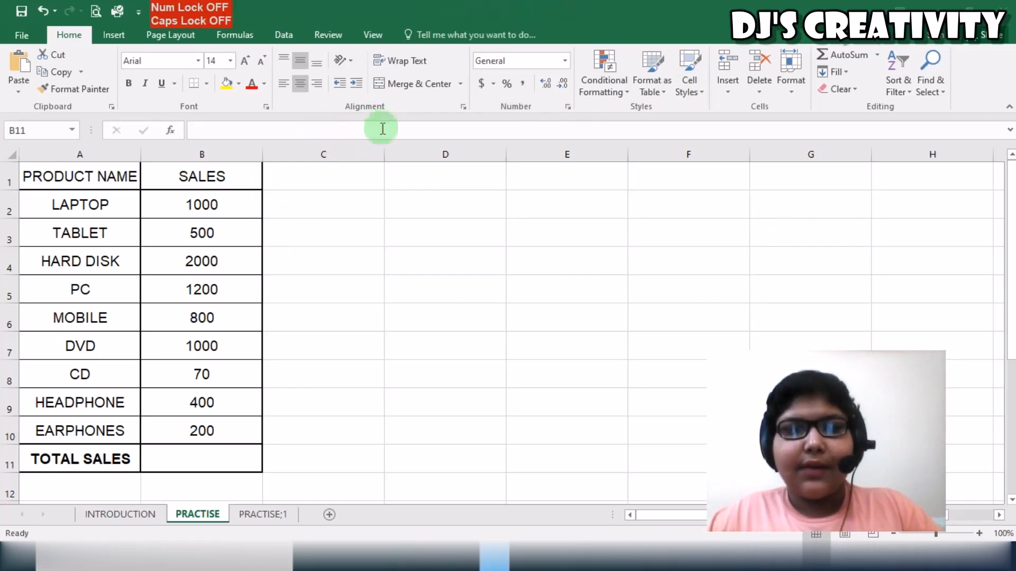
Total the sales figures in cell B11 with a SUM formula over B2:B10.
left_click(212, 452)
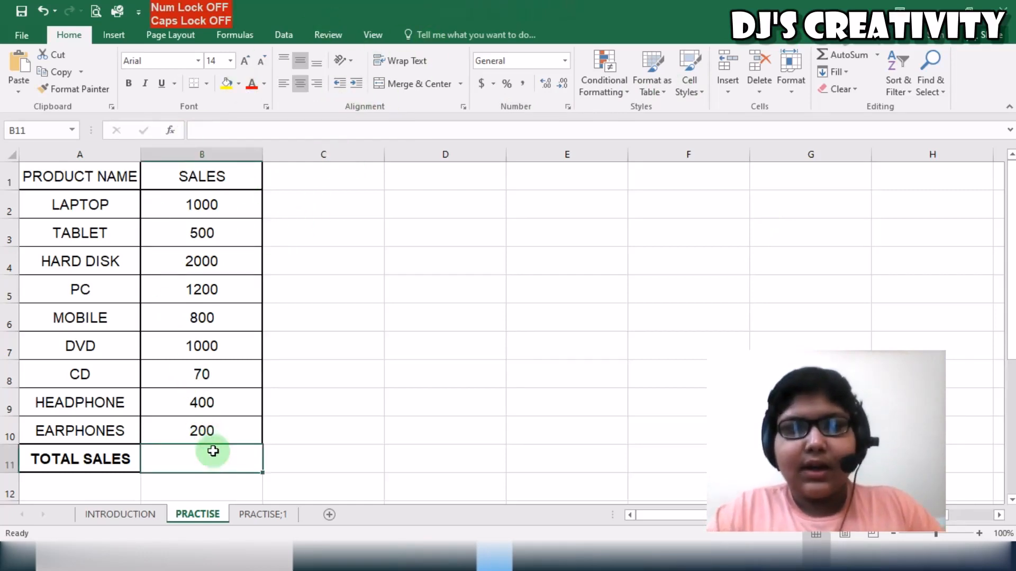
type("=")
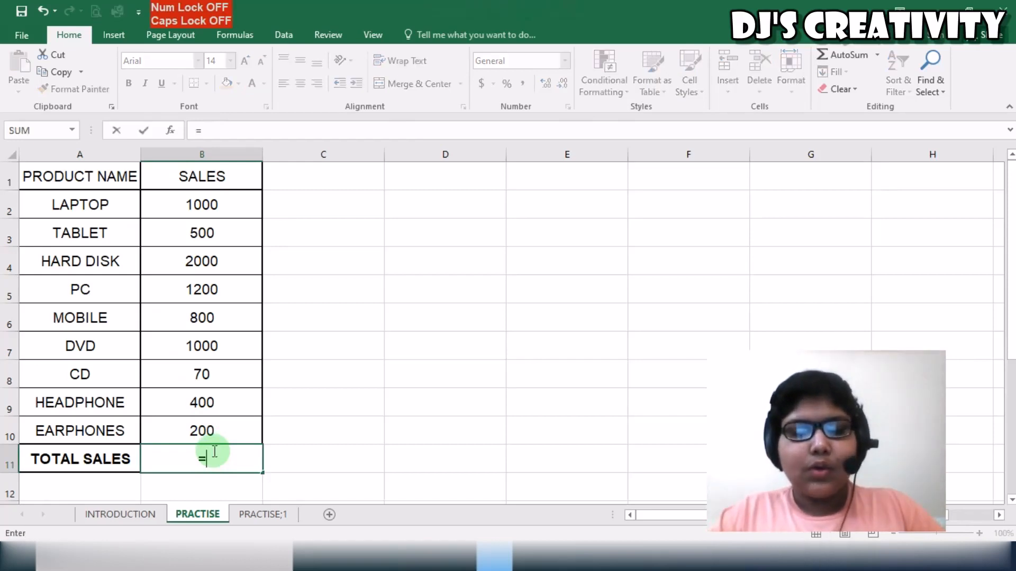
type("sum")
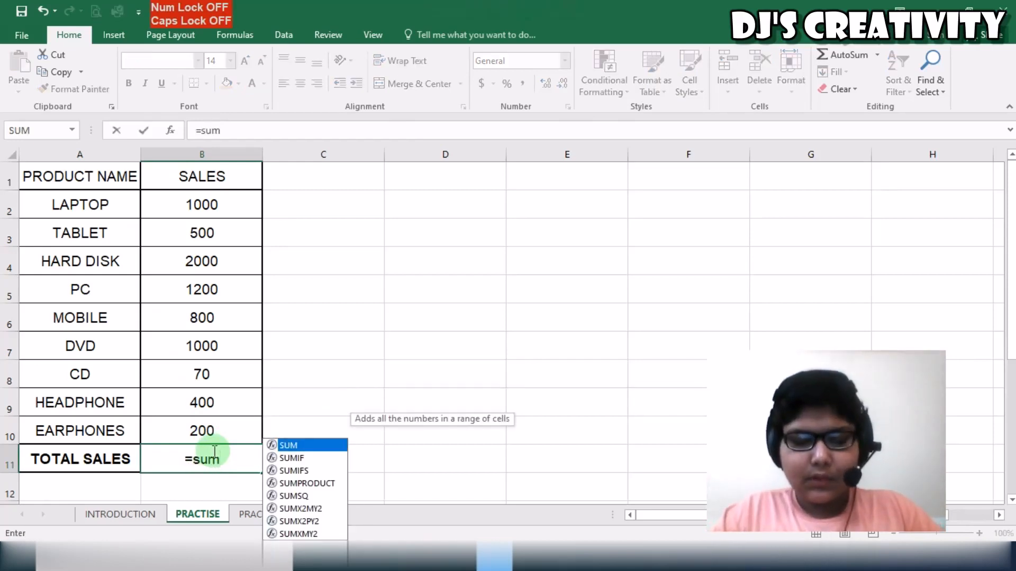
type("(")
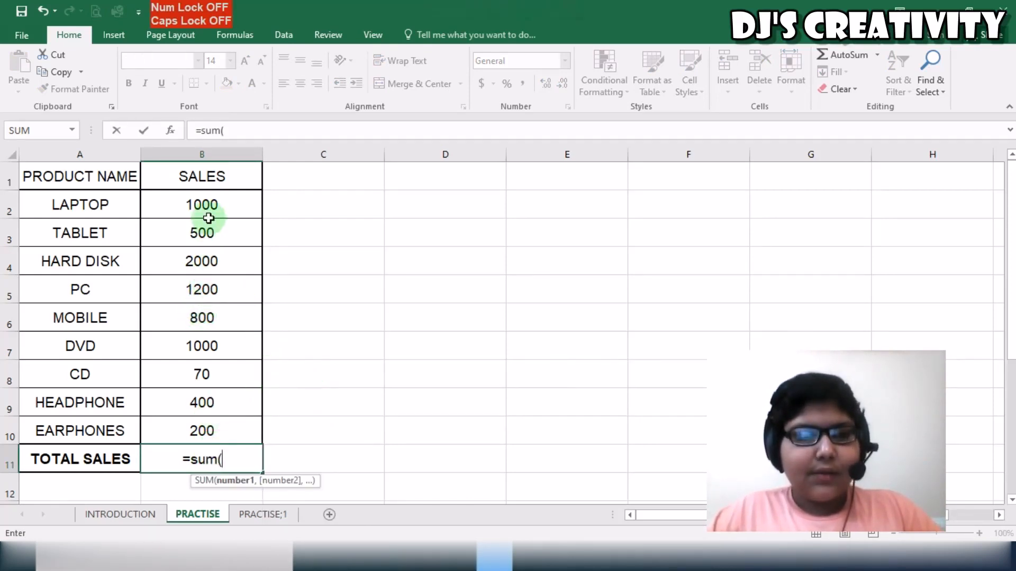
left_click_drag(220, 204, 220, 419)
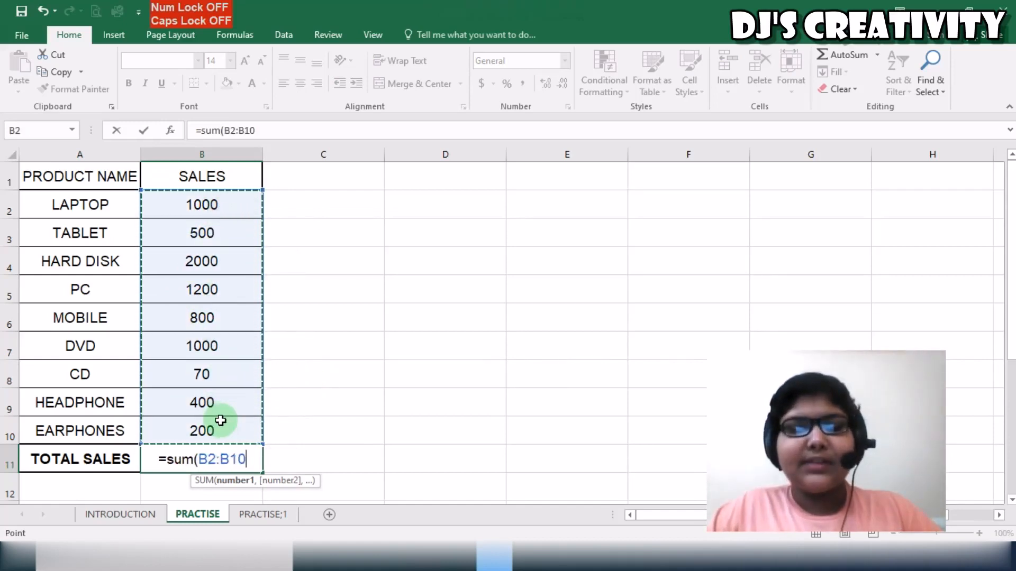
key("Return")
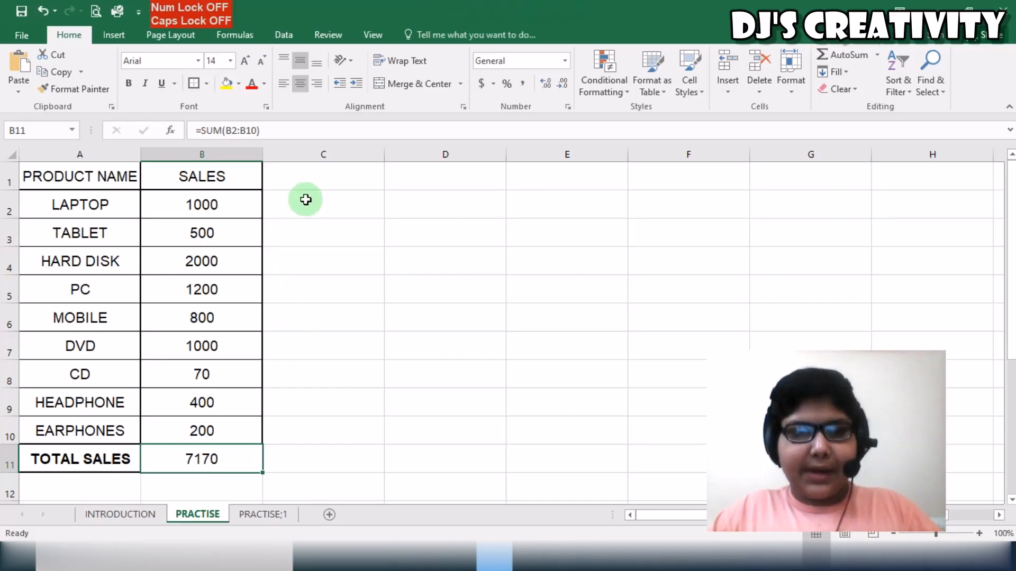
Add a data validation list to cell C1 using the product names in A2:A10 as source, and check its entries.
left_click(318, 177)
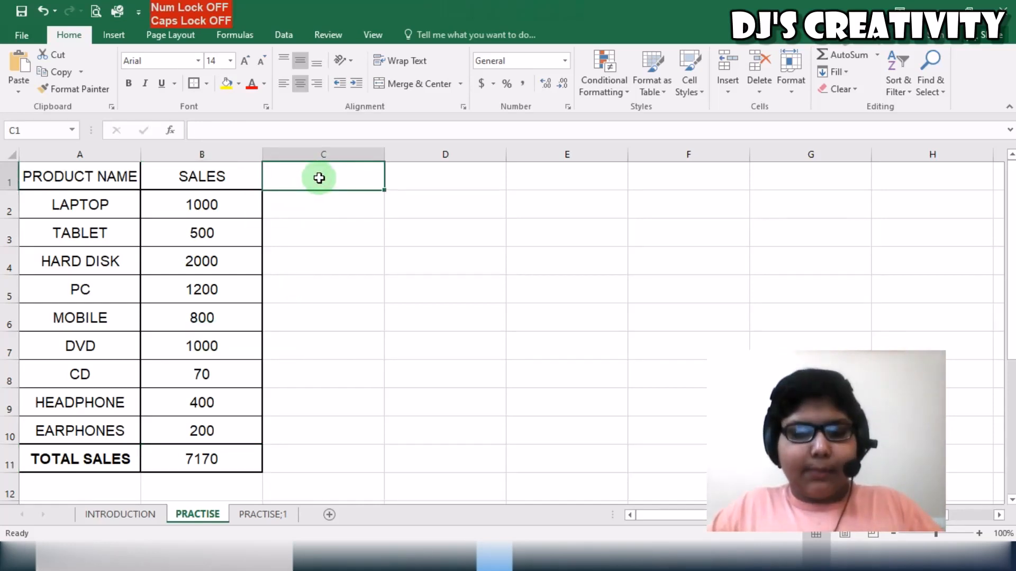
left_click(282, 39)
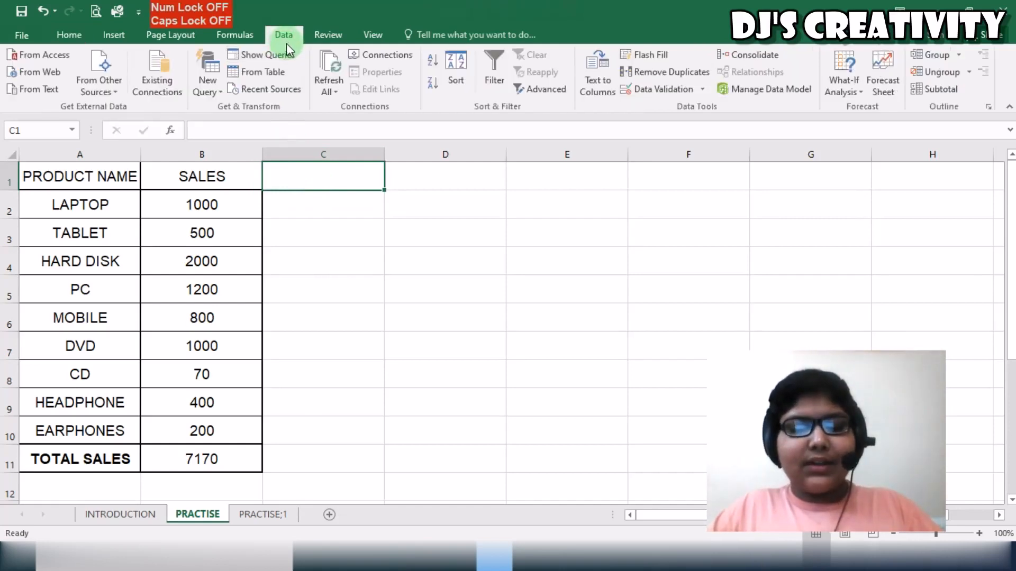
left_click(667, 89)
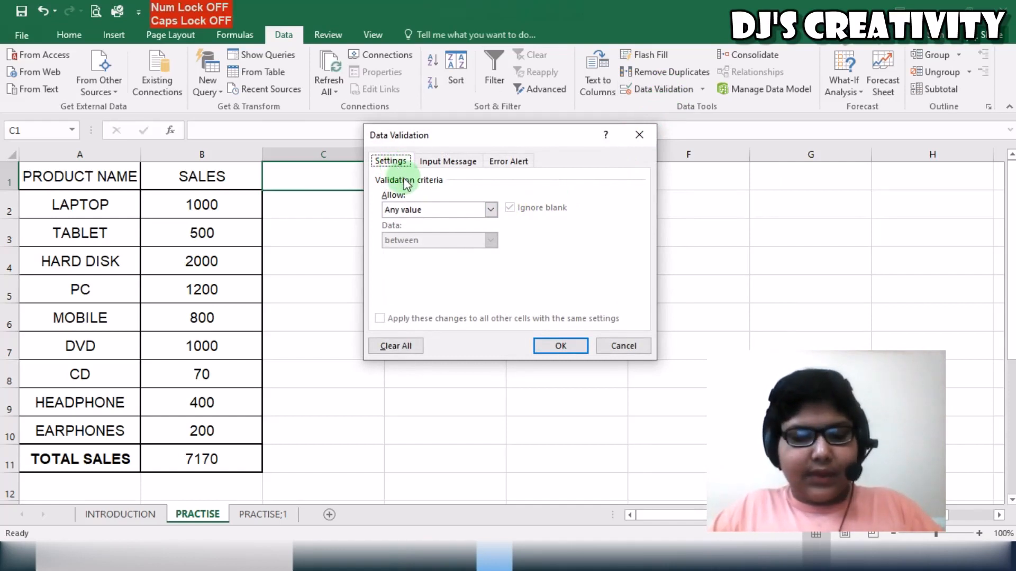
left_click(473, 211)
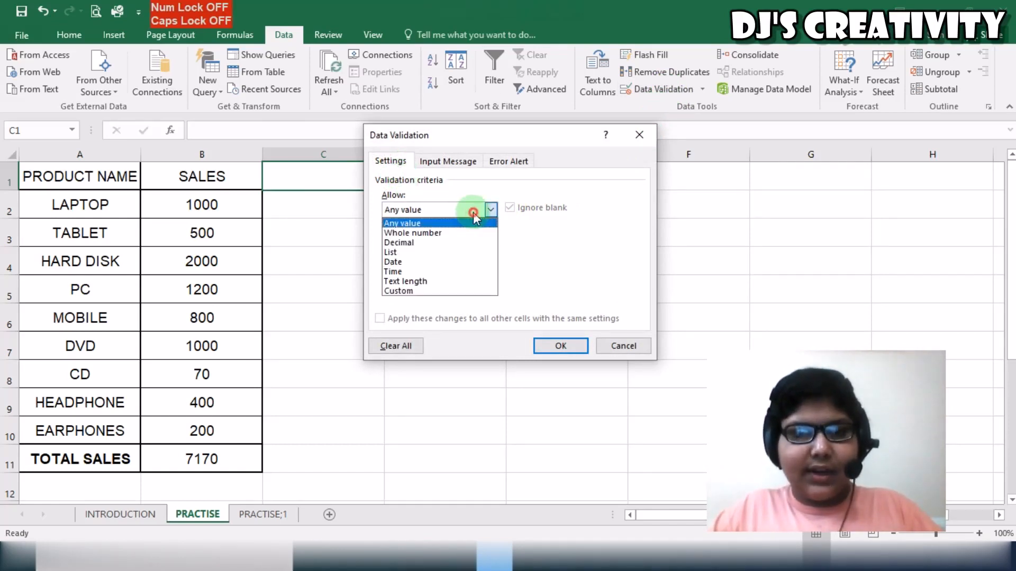
left_click(437, 252)
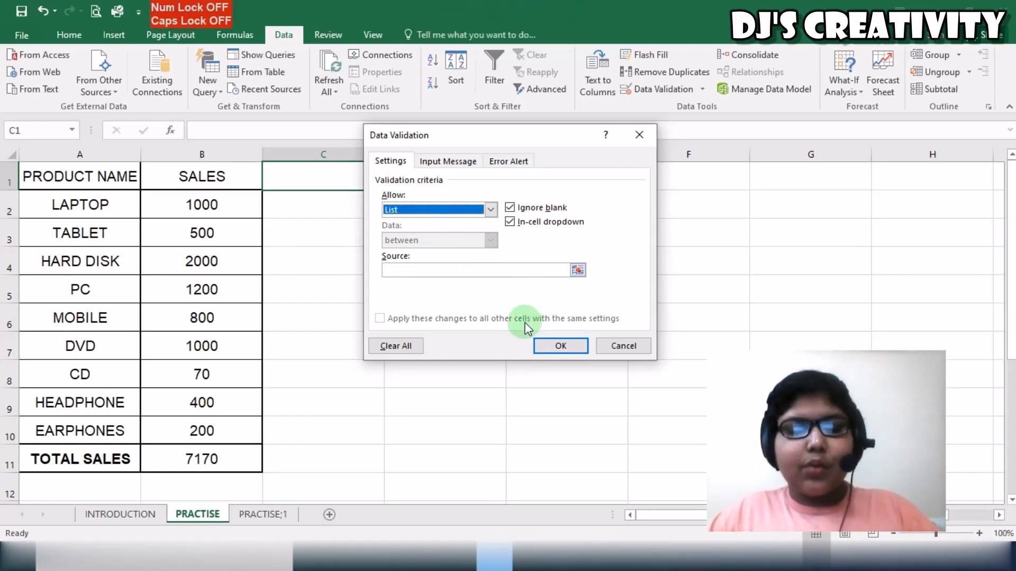
left_click(578, 270)
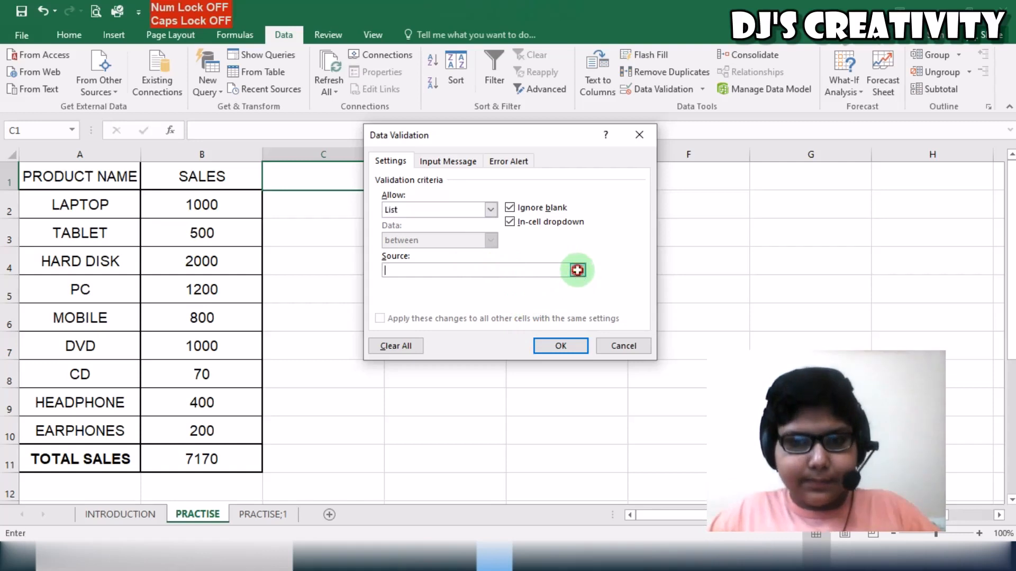
left_click_drag(87, 204, 82, 425)
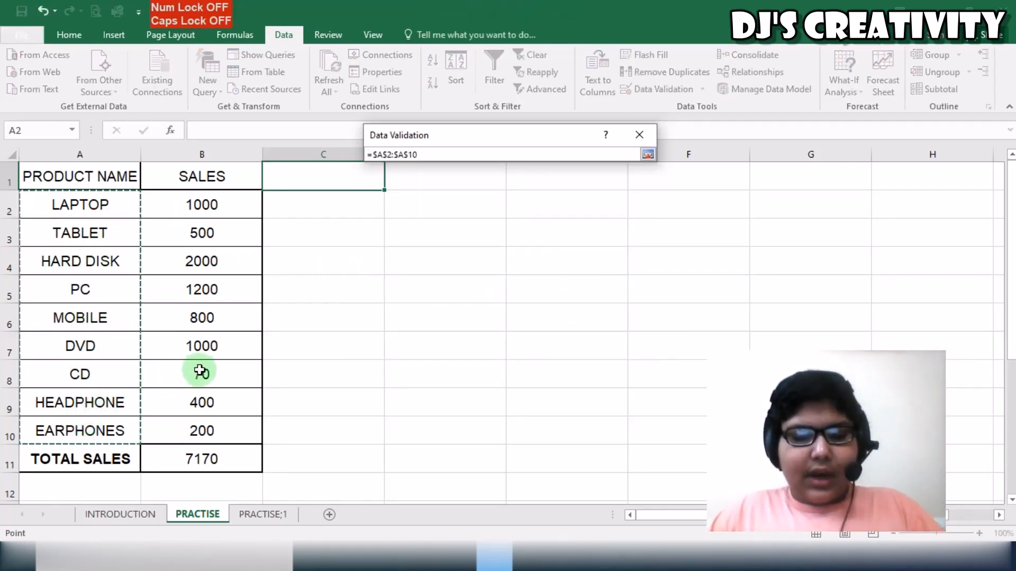
key("Return")
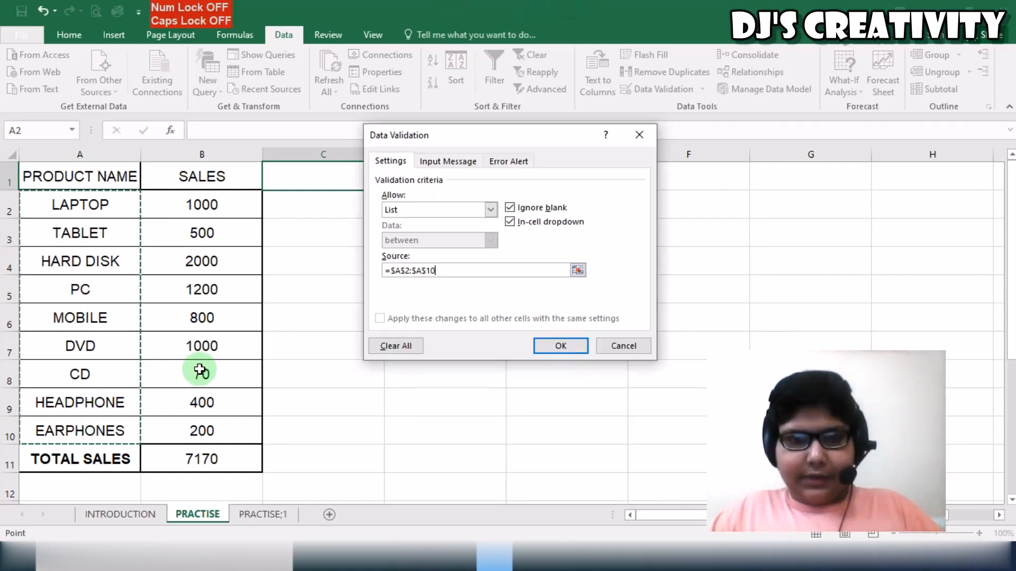
left_click(571, 353)
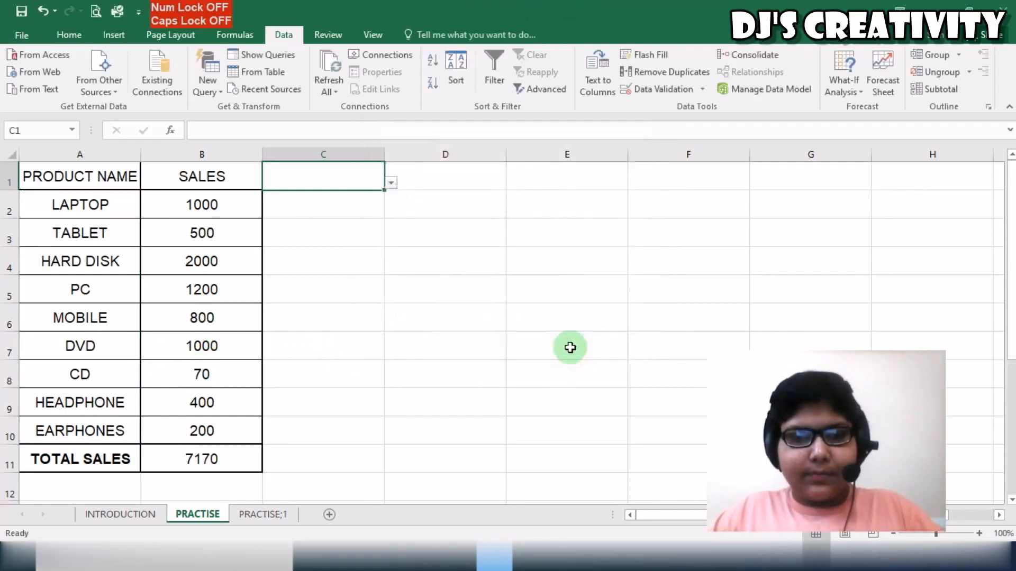
left_click(391, 184)
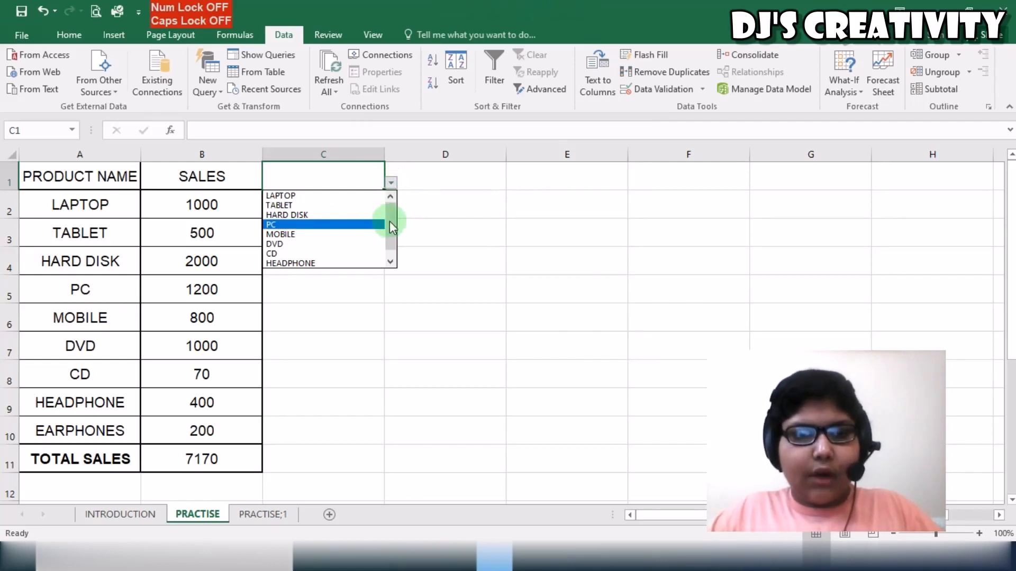
left_click_drag(392, 227, 395, 215)
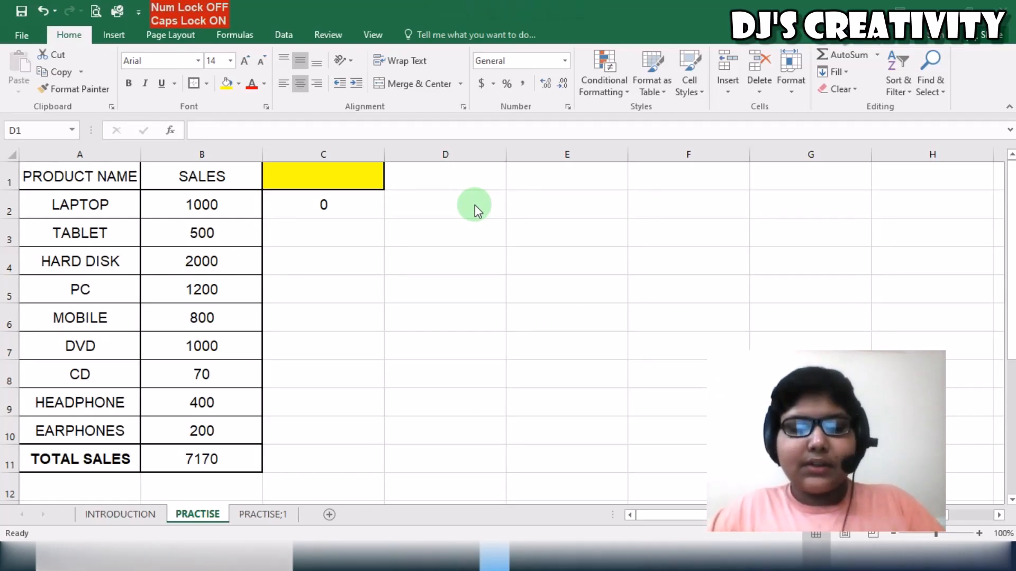
Choose LAPTOP from the product list in cell C1 and select its row in the sales table for comparison.
left_click(365, 174)
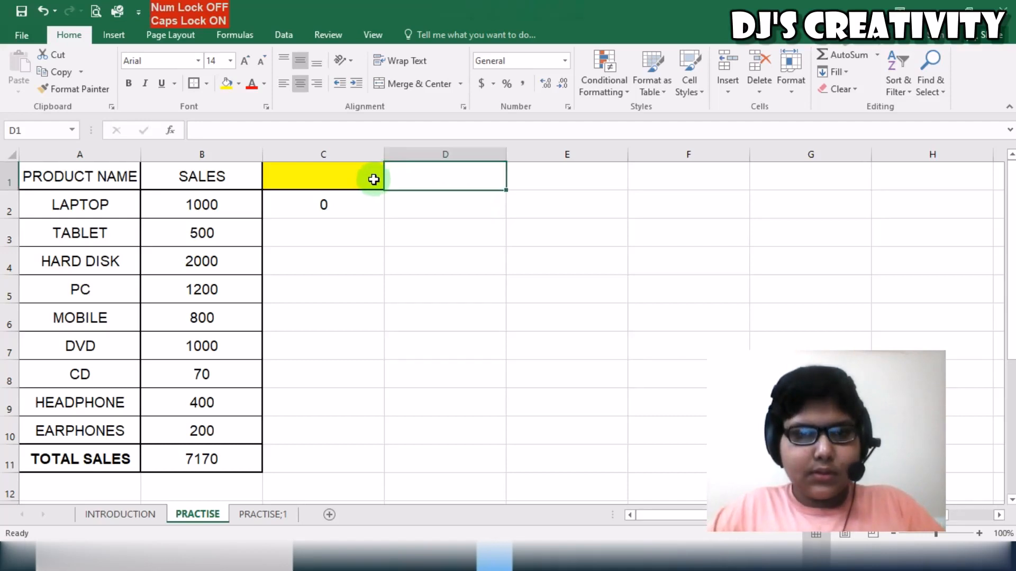
left_click(374, 180)
left_click(391, 182)
left_click(364, 196)
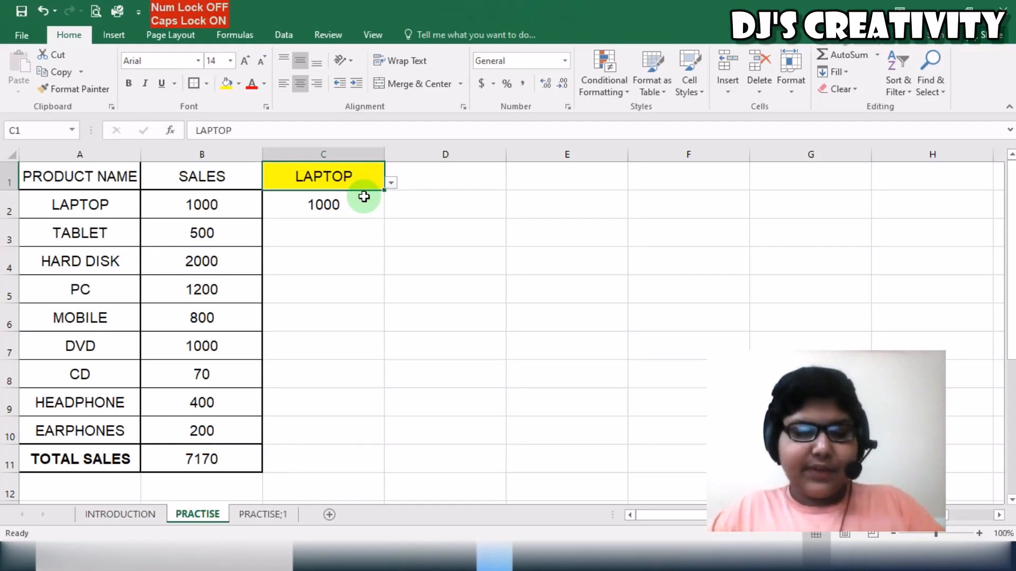
left_click_drag(106, 201, 168, 204)
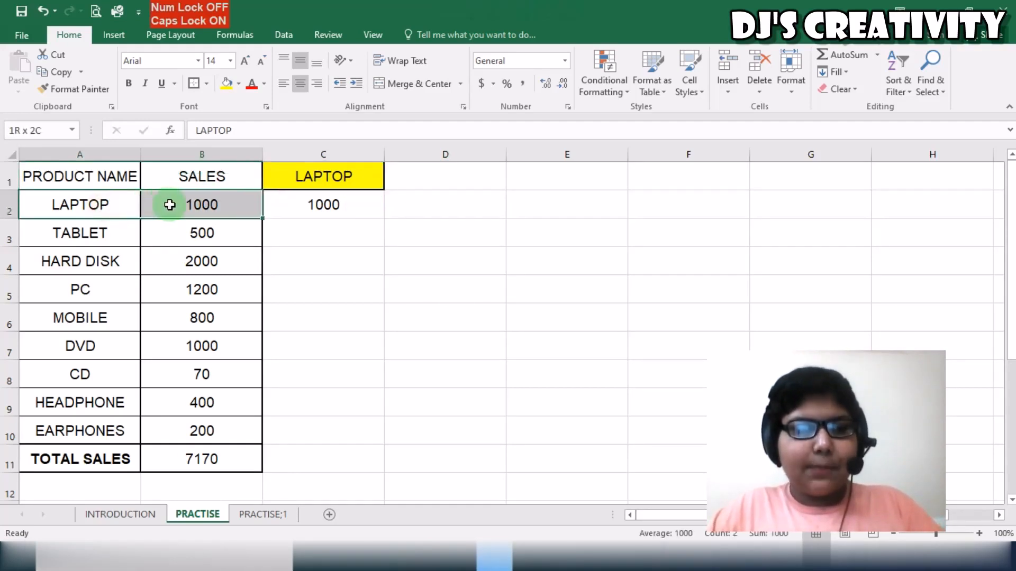
Enter the formula =SUMIF(A2:B10,C1,B2:B10) in cell D1 to return the chosen product's sales.
left_click(469, 176)
type("=")
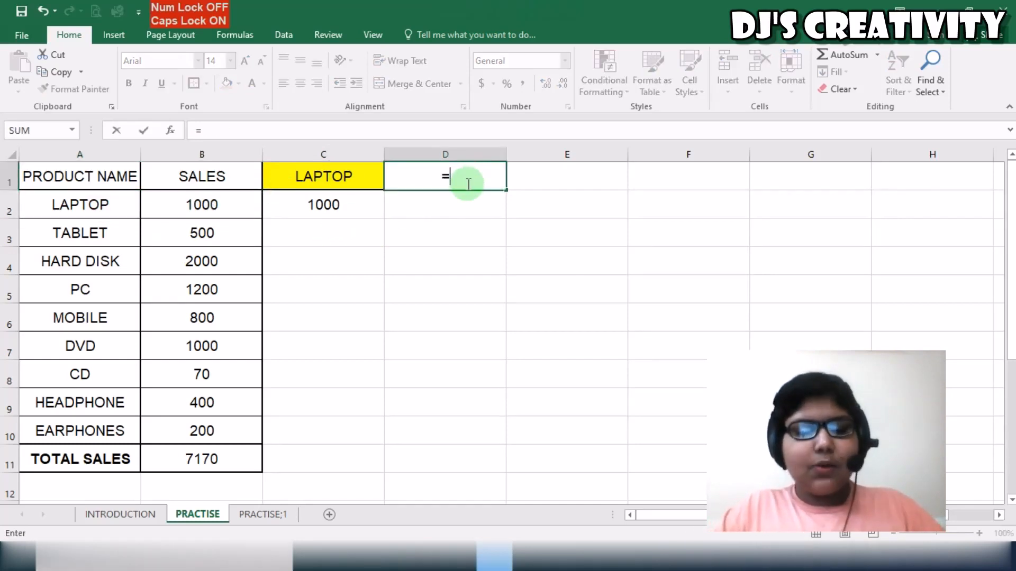
type("SUMIF")
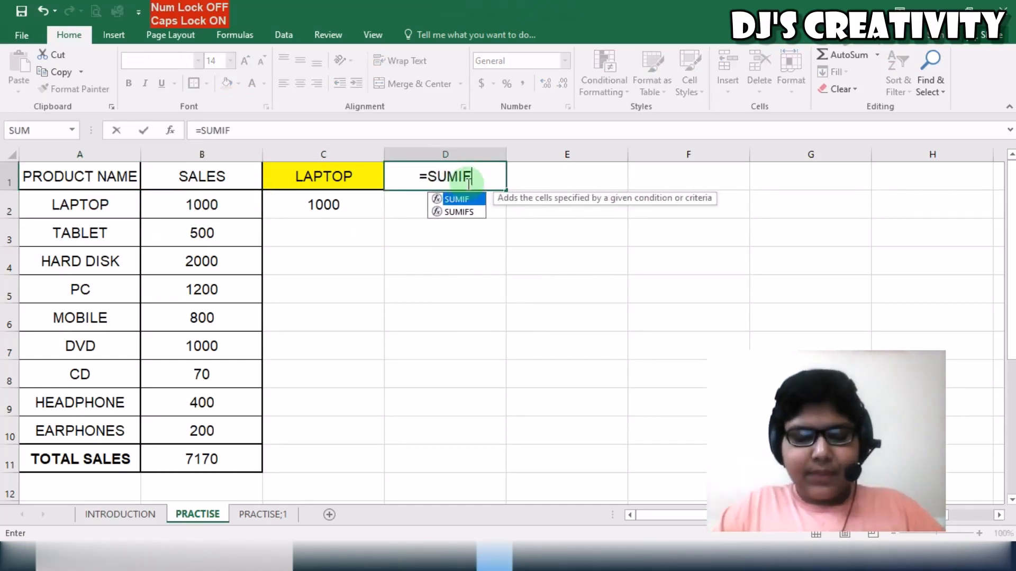
type("(")
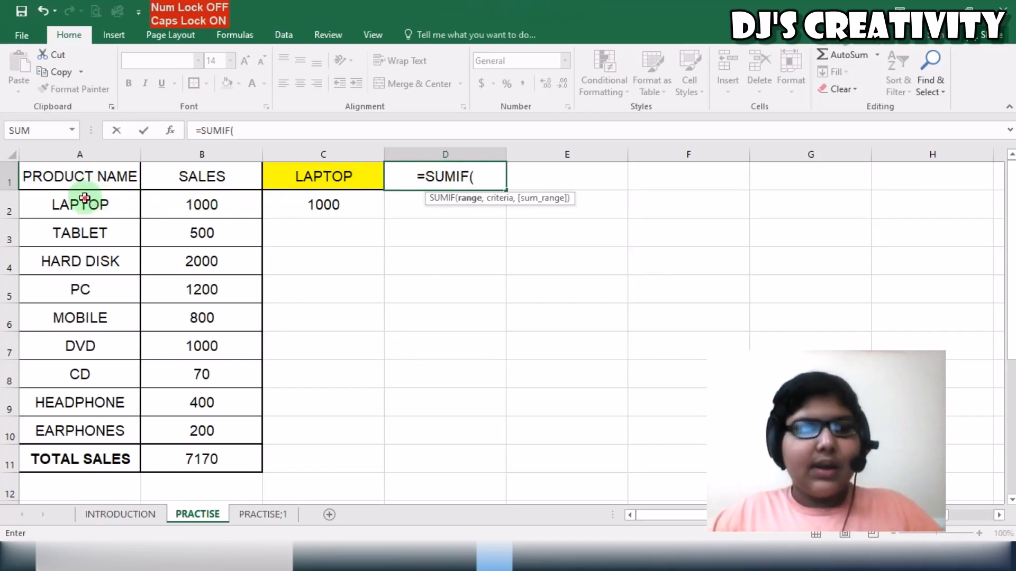
left_click_drag(85, 200, 213, 435)
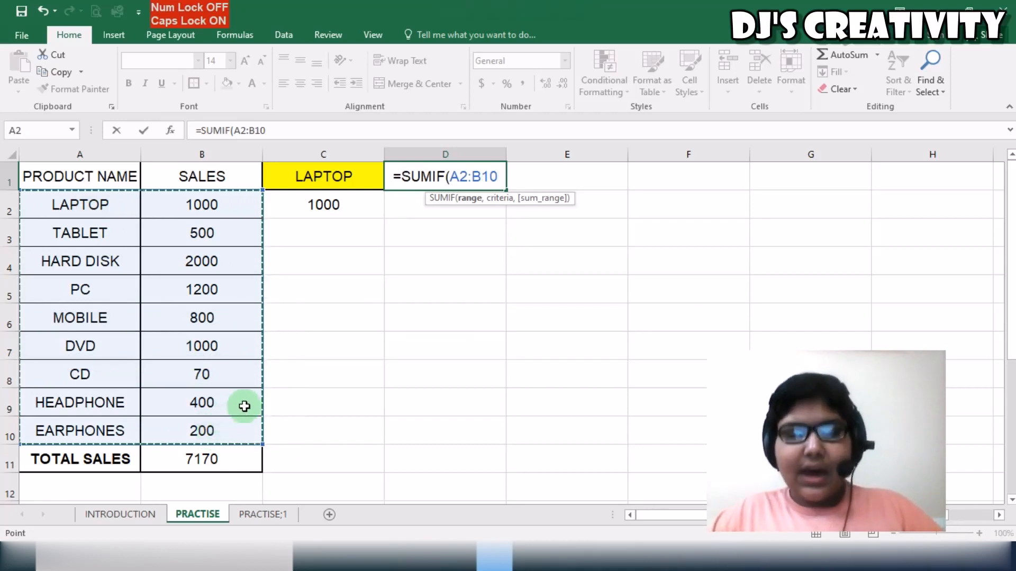
type(",")
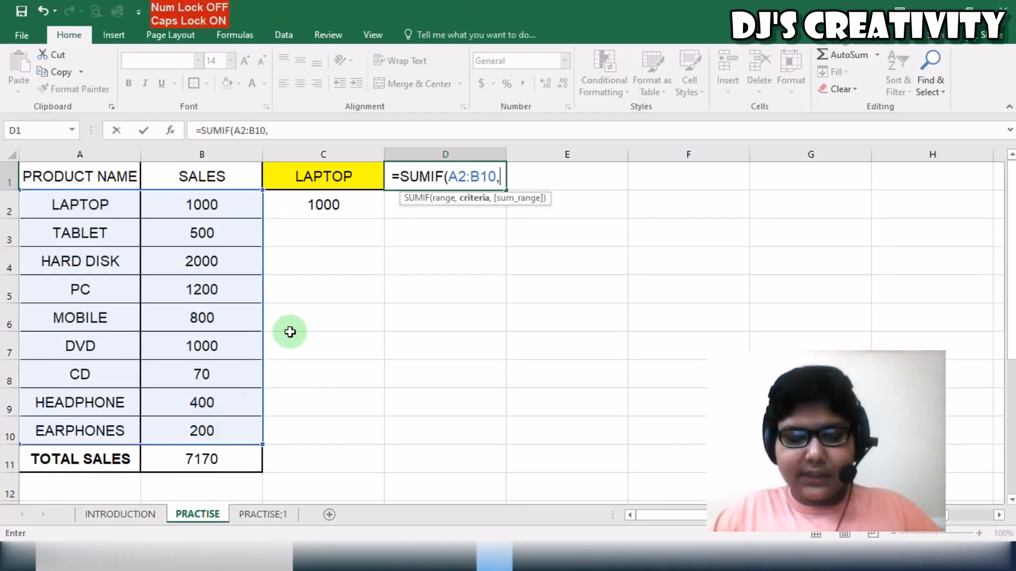
left_click(348, 175)
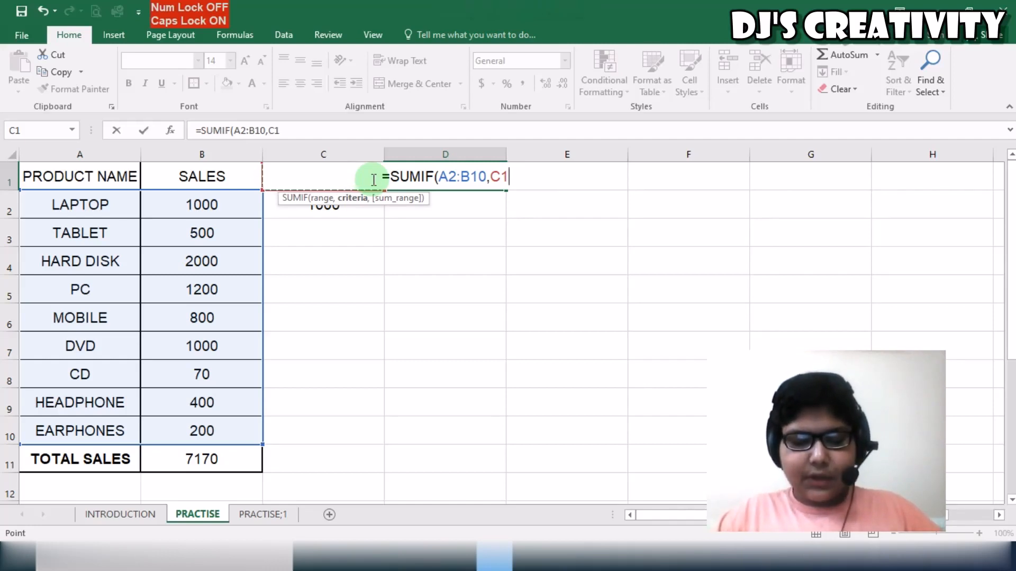
type(",")
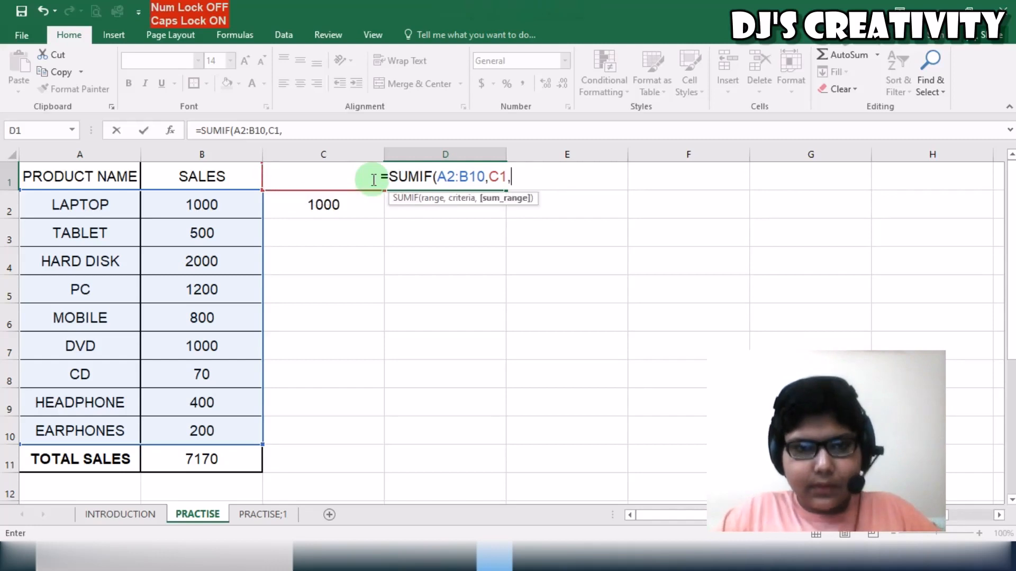
left_click_drag(222, 201, 209, 430)
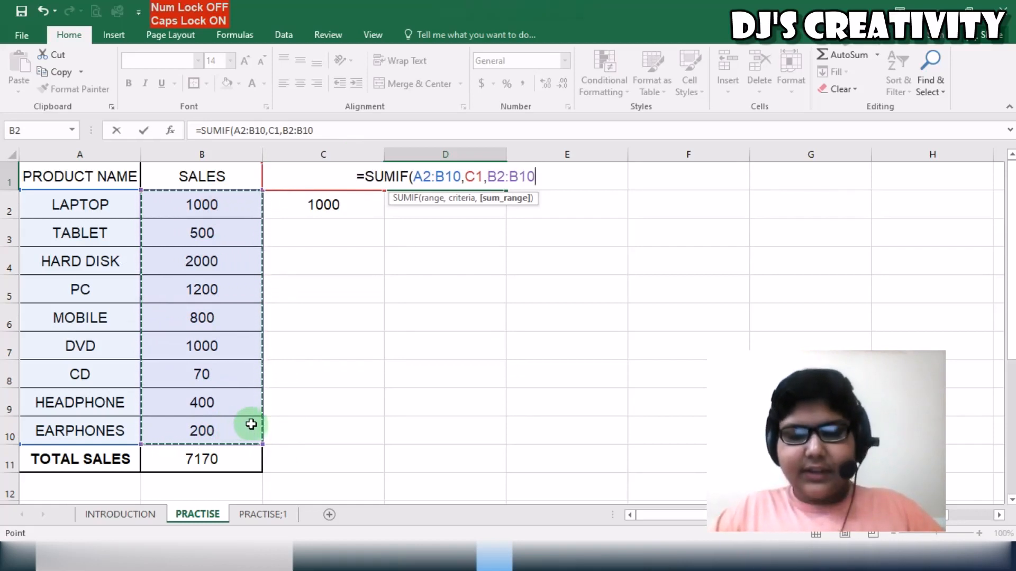
key("Return")
Switch the product in cell C1 to TABLET and select its row in the sales table to compare the figures.
left_click(347, 177)
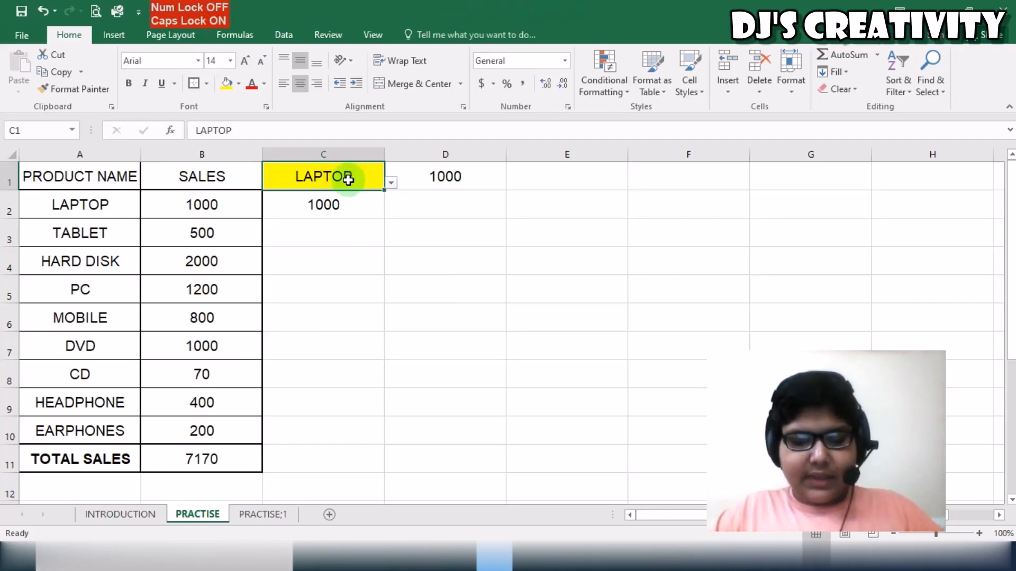
left_click(391, 185)
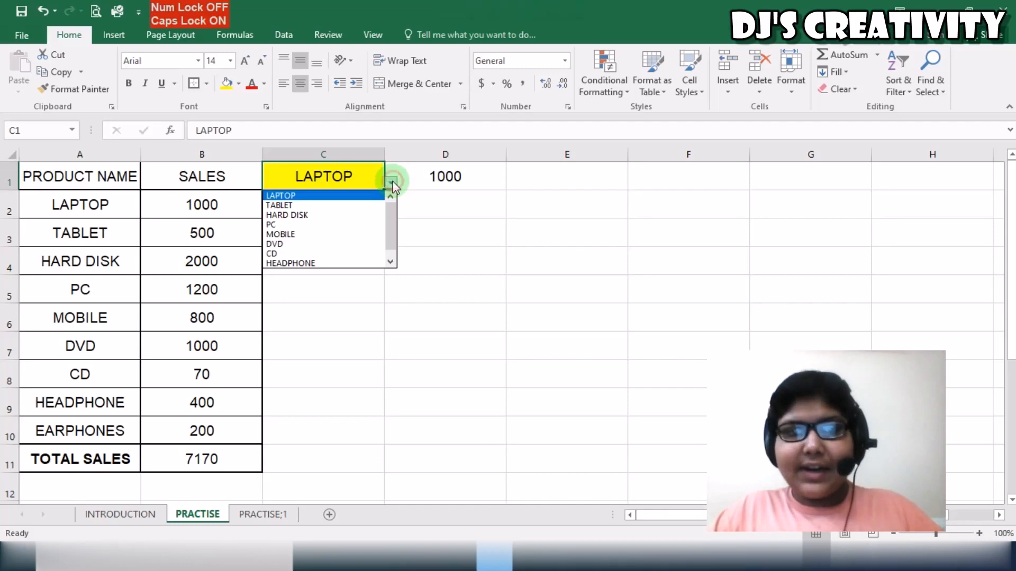
left_click(367, 205)
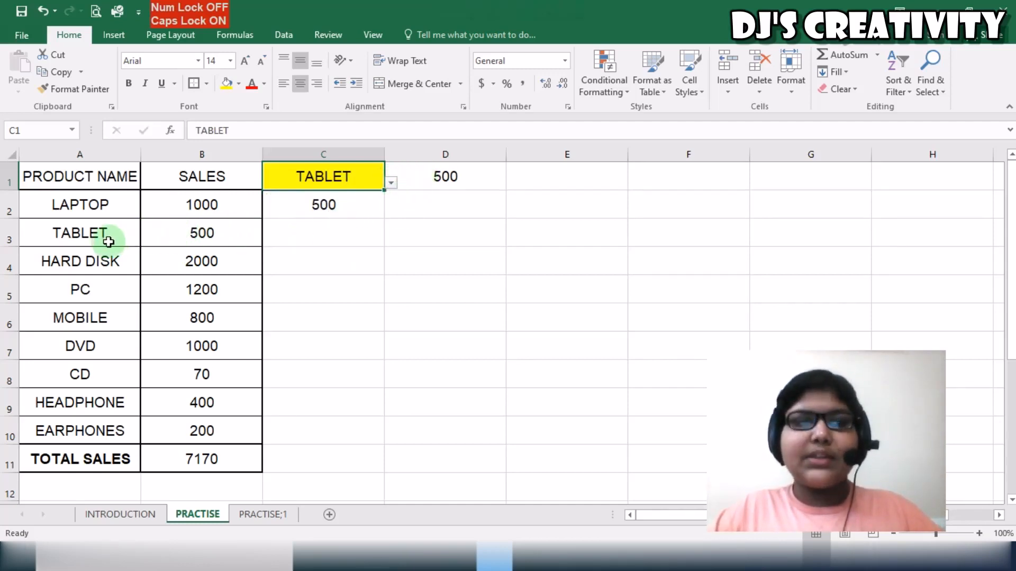
left_click_drag(113, 233, 218, 243)
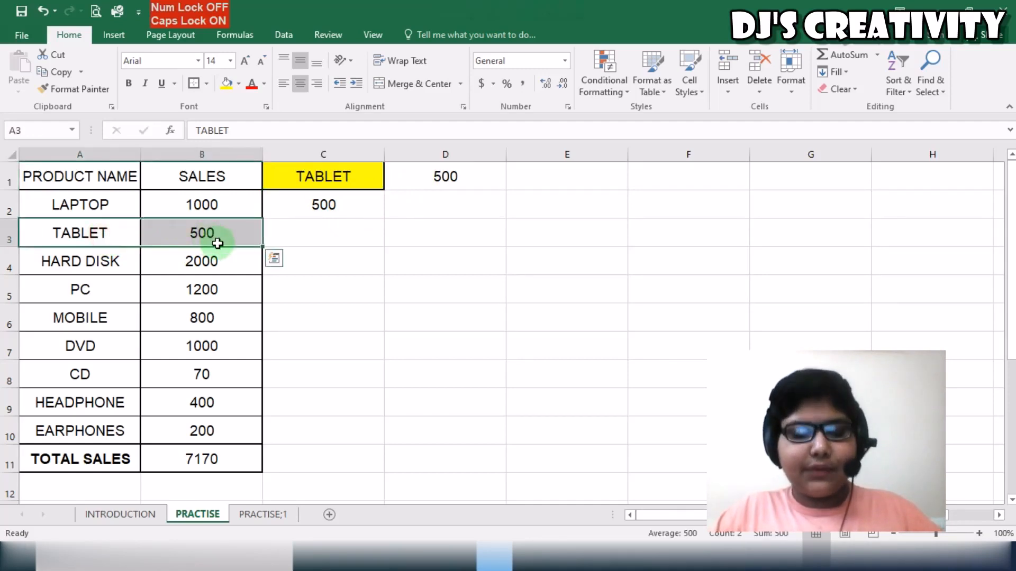
left_click(390, 272)
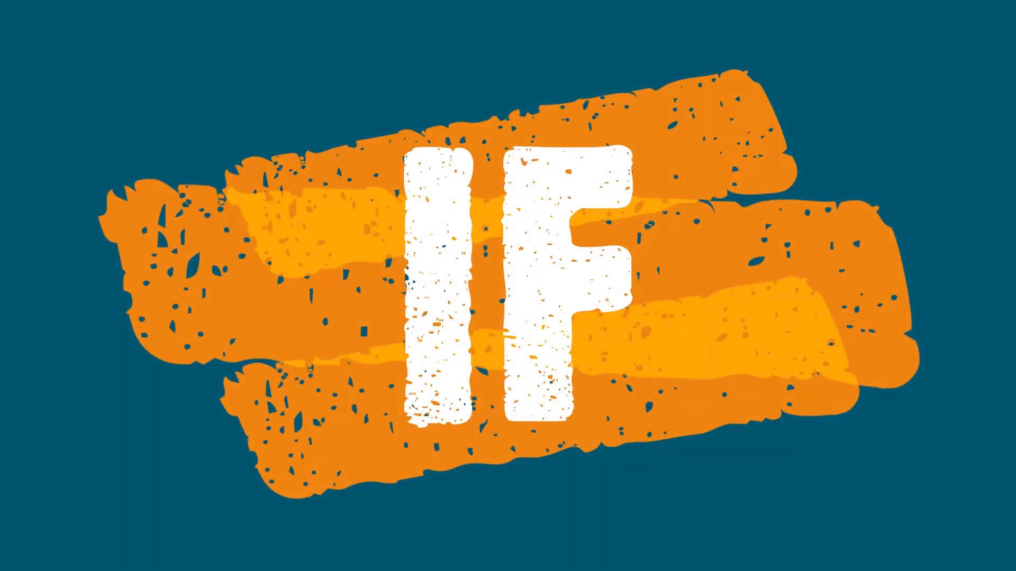
Enter the formula =IF(B11>7000,"NICE","AVERAGE") in cell D1 to rate the total sales.
left_click(437, 177)
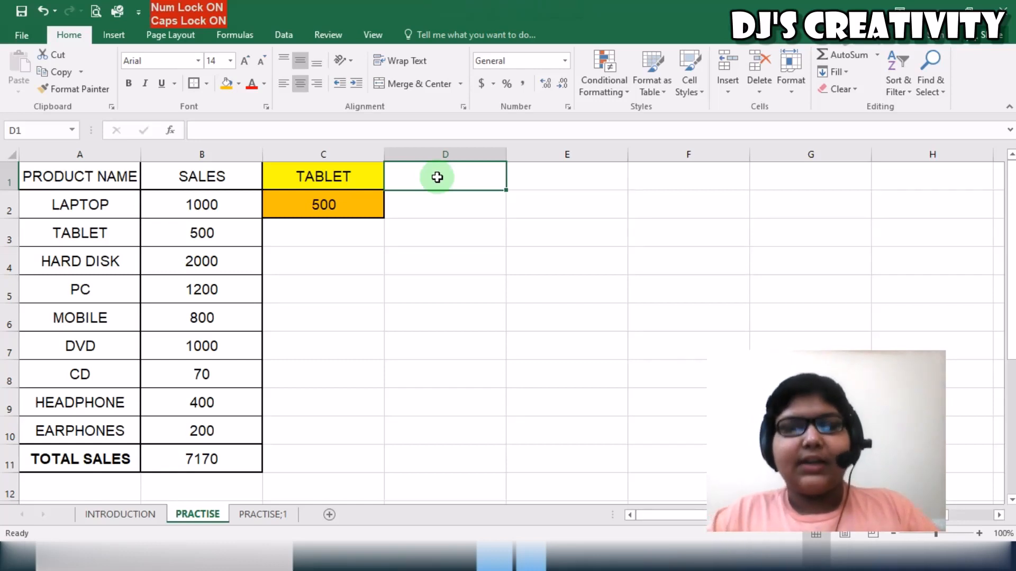
type("=IF")
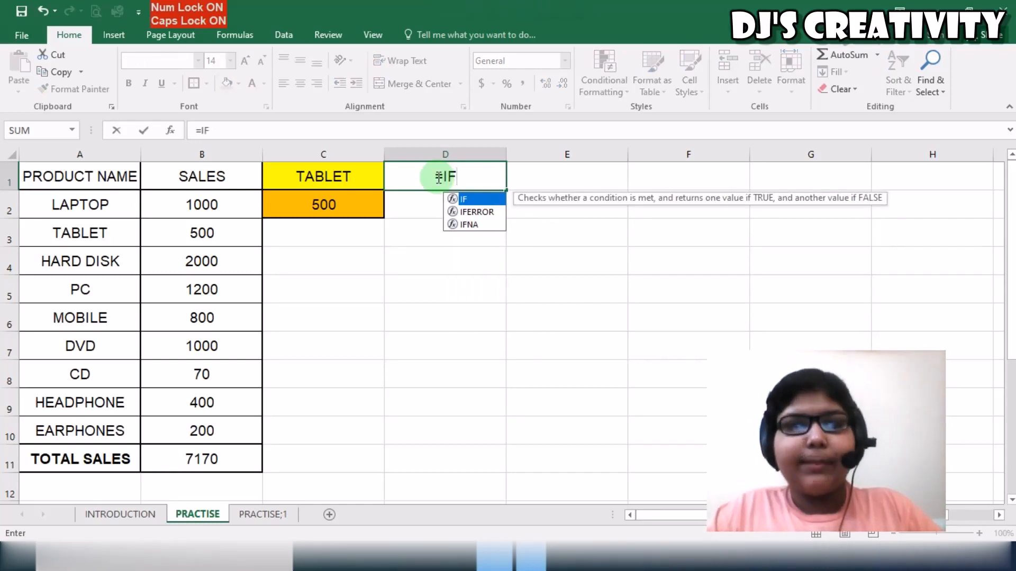
type("(")
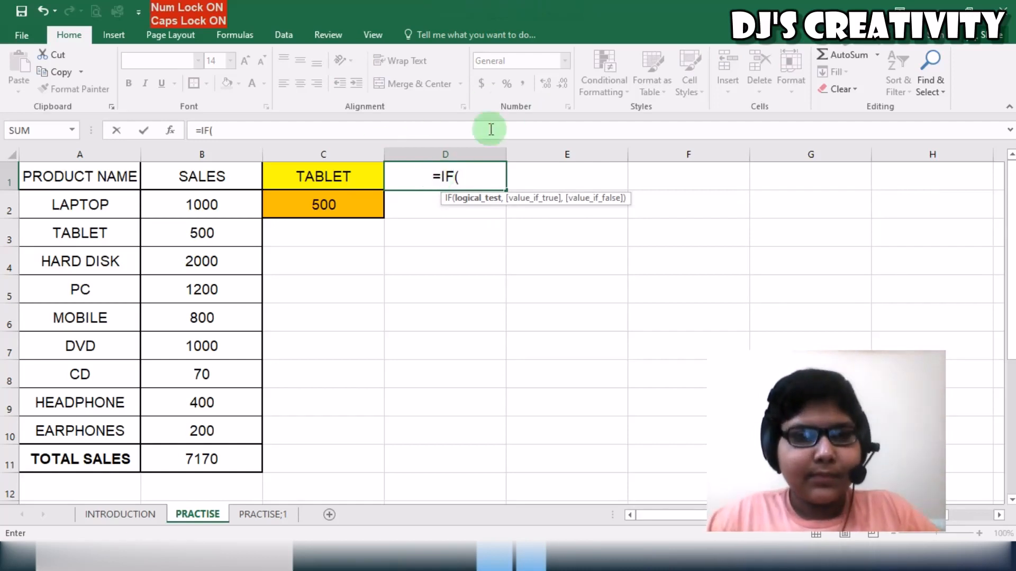
left_click(224, 453)
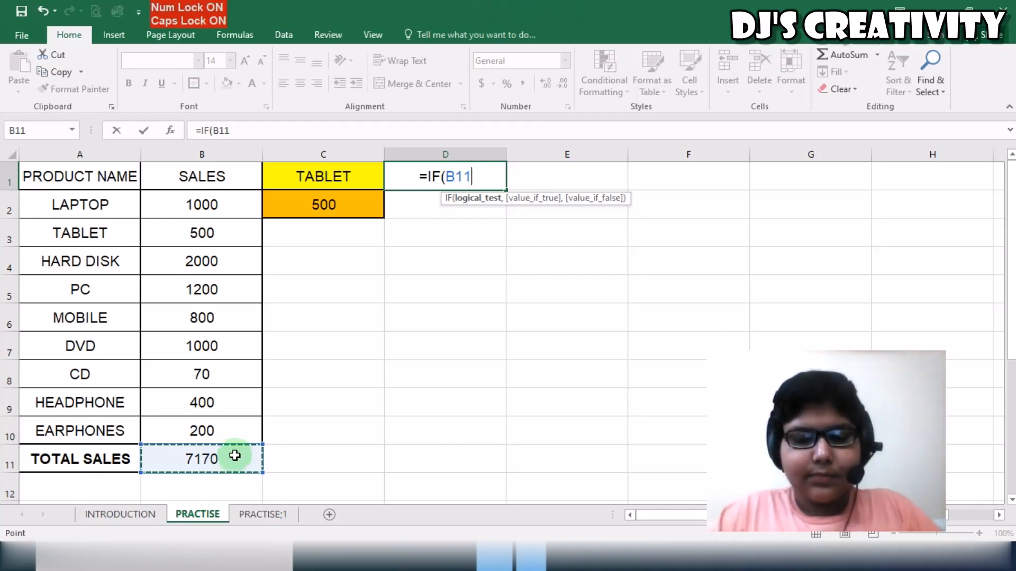
type(">")
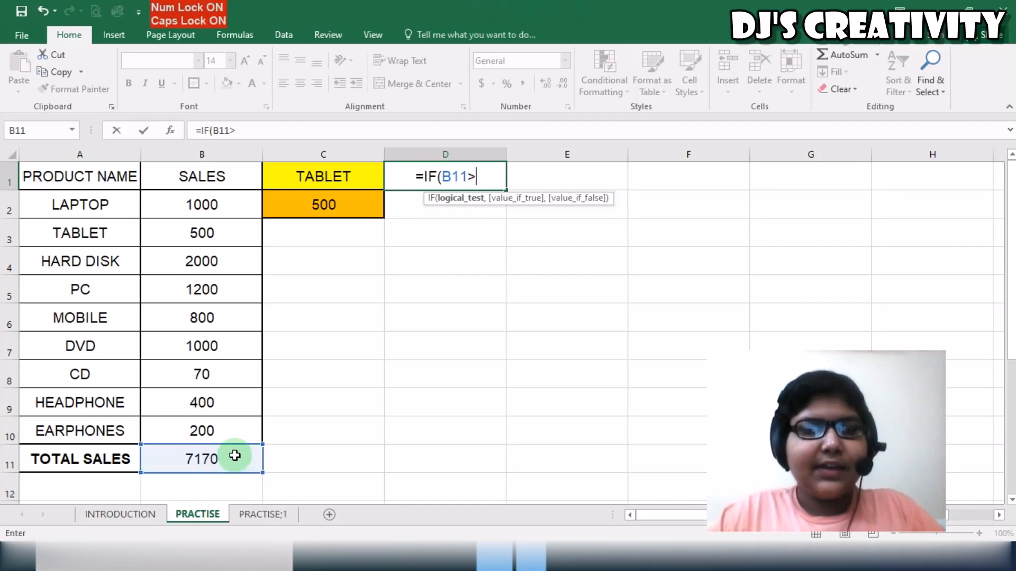
type("7")
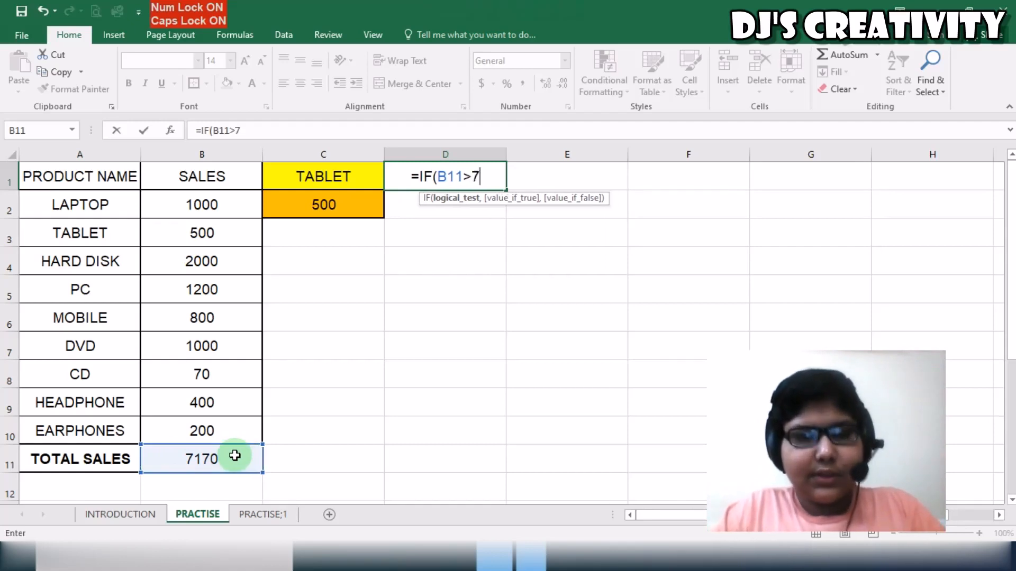
type("000,")
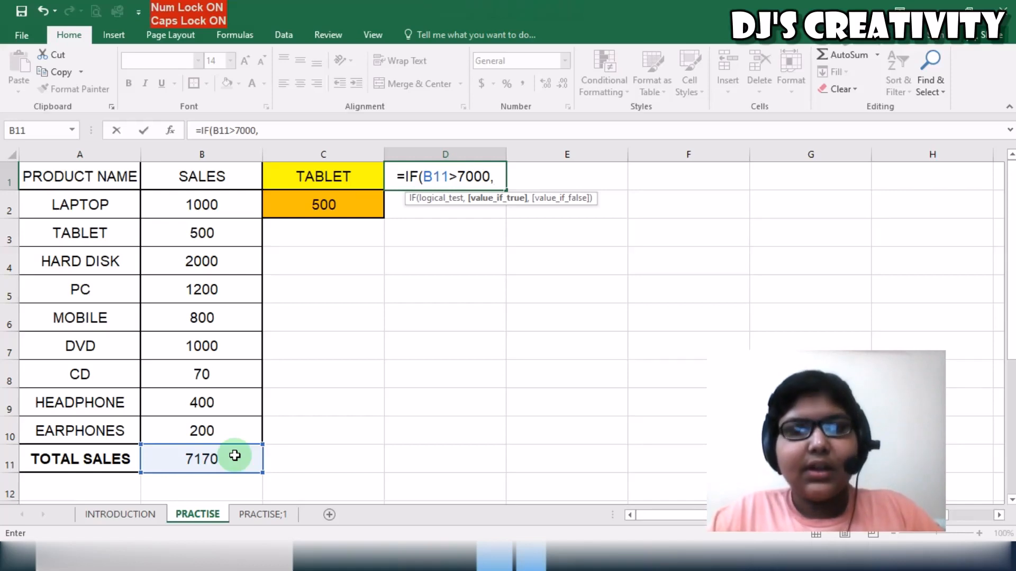
type("\"")
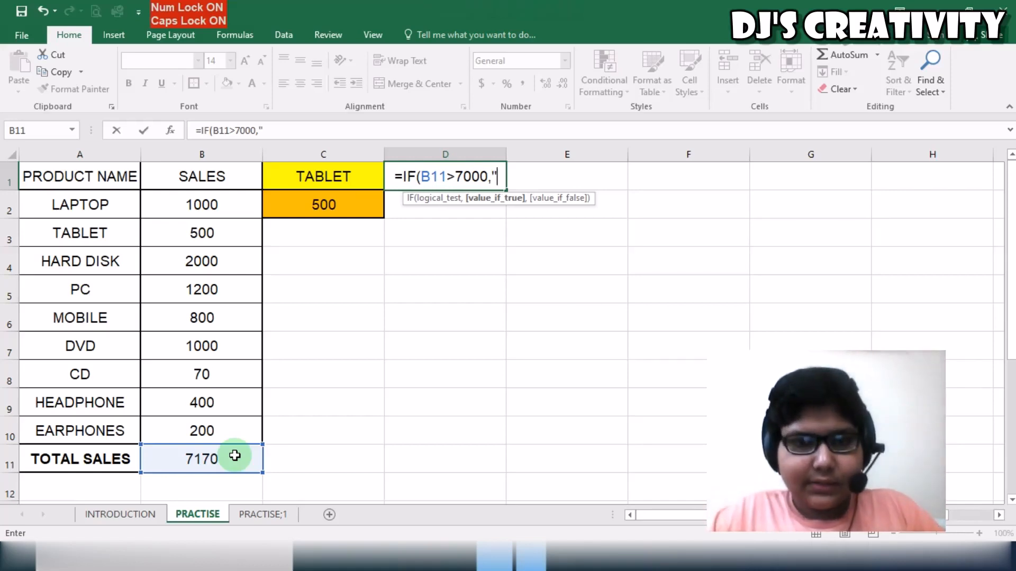
type("NICE\"")
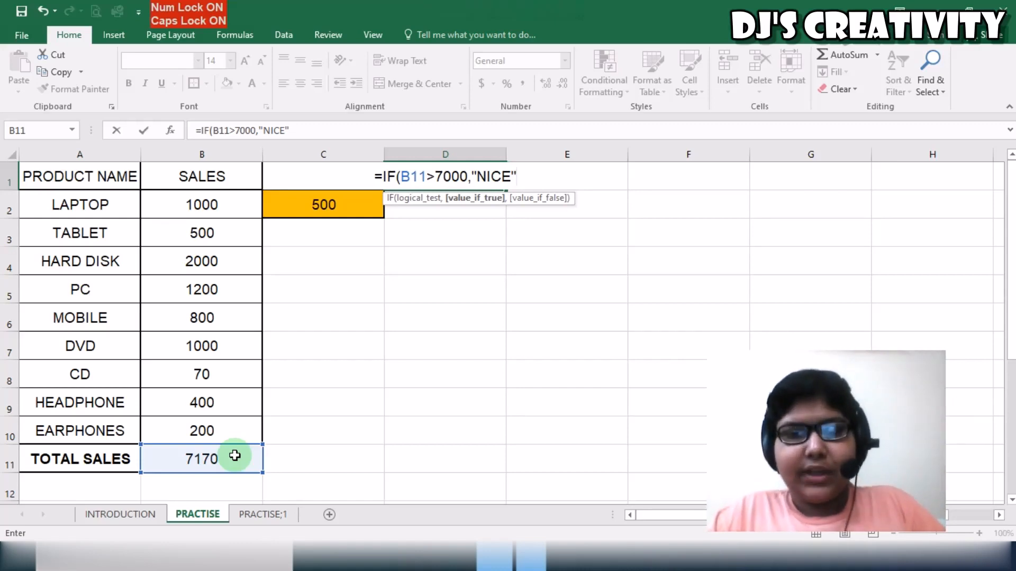
type(",\"")
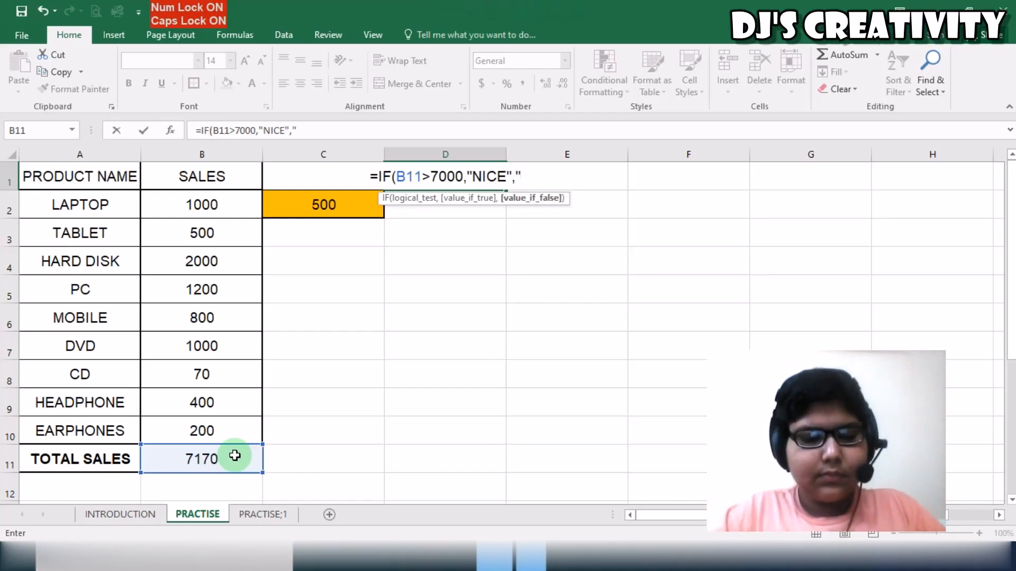
type("AVERA")
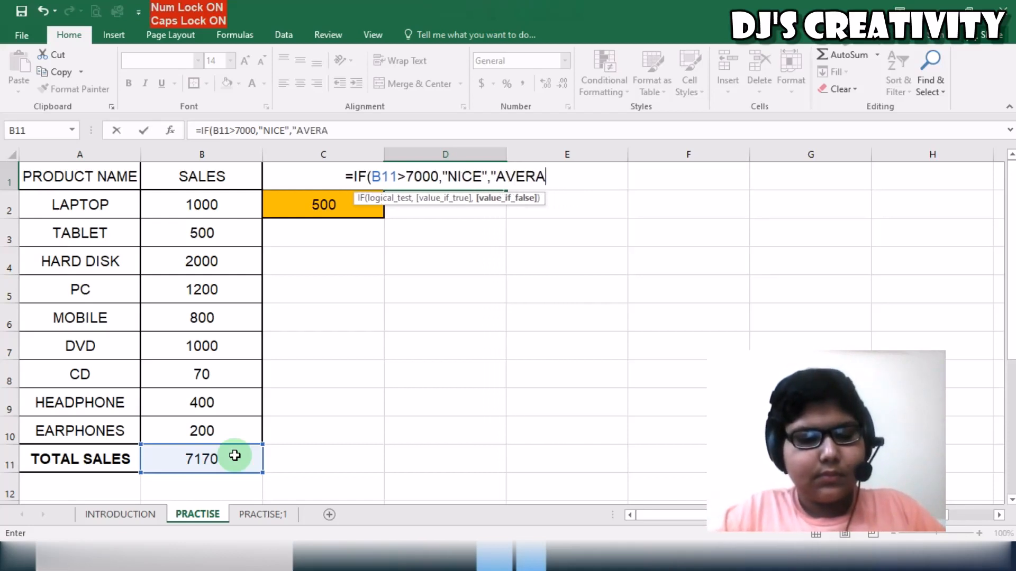
type("GE\"")
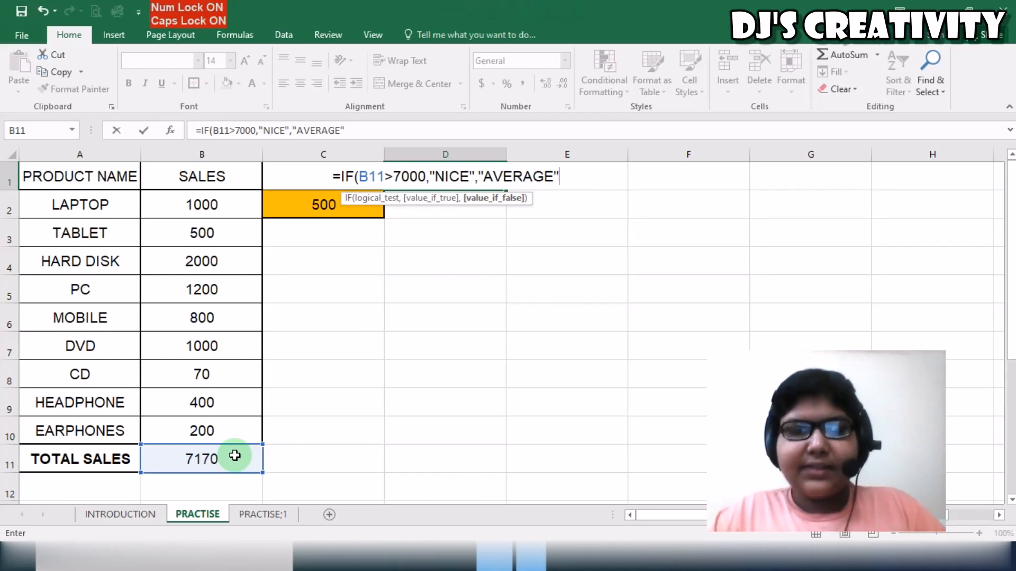
key("Return")
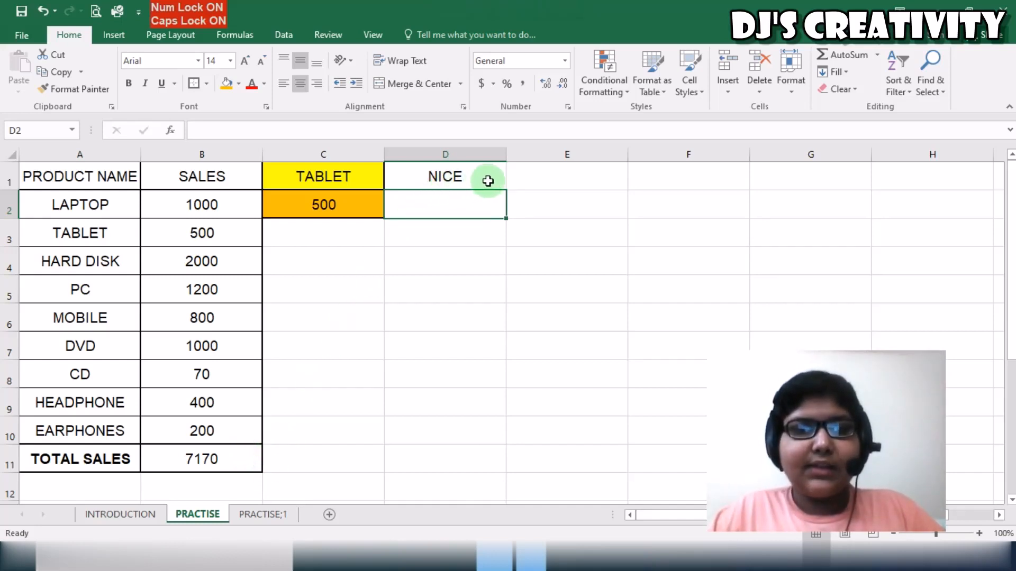
Change the DVD sales figure in cell B7 to 600 to test the IF formula.
left_click(235, 351)
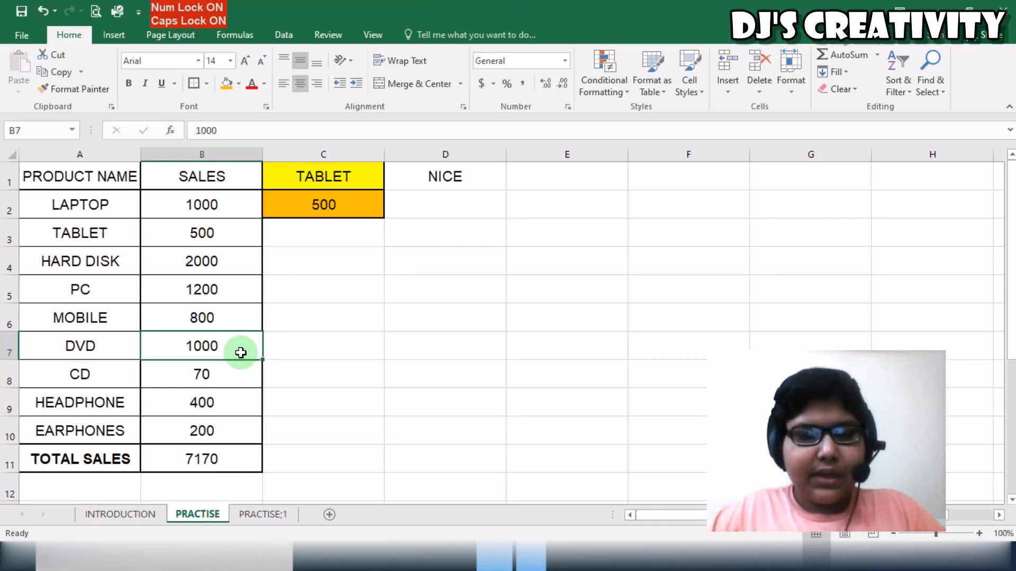
type("600")
key("Return")
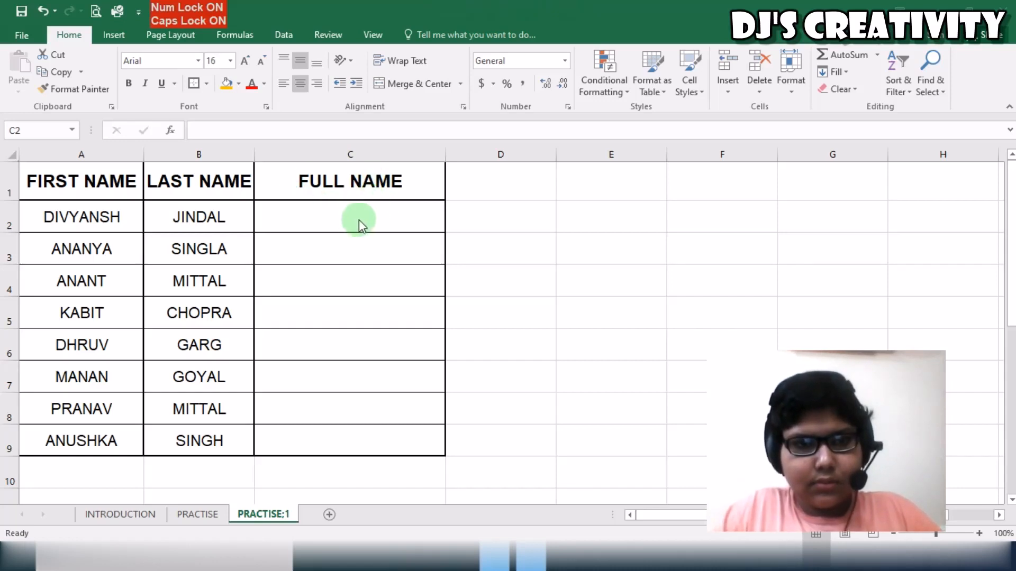
On the PRACTISE;1 sheet, enter =CONCATENATE(A2," ",B2) in cell C2 to join the first and last names with a space.
left_click(381, 211)
type("=")
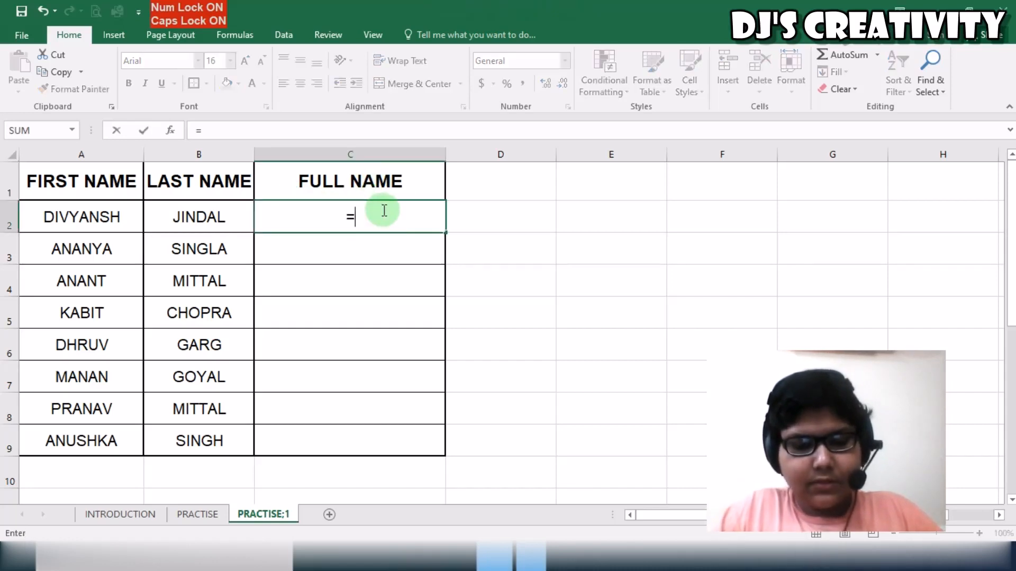
type("CONCATENATE")
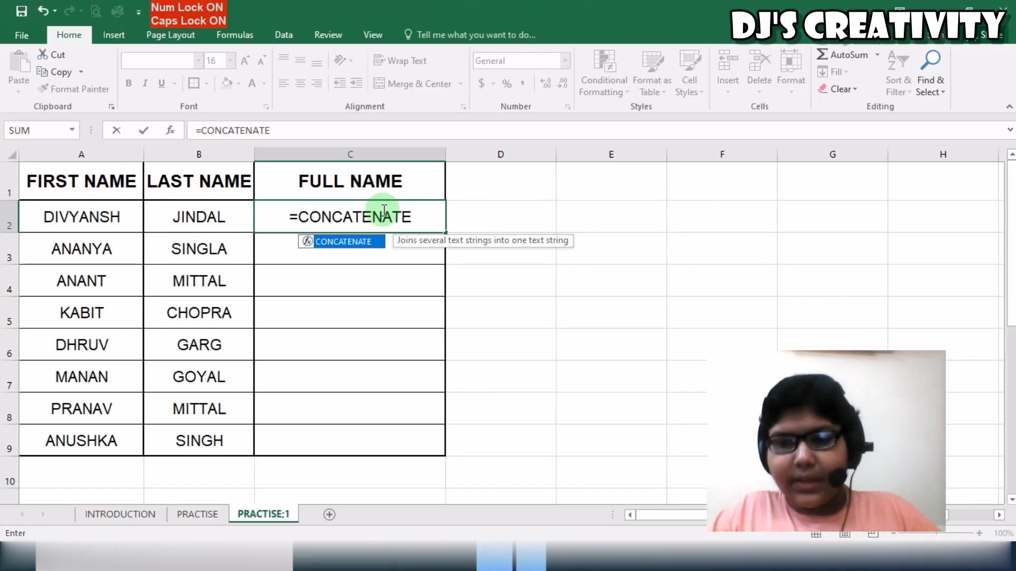
type("(")
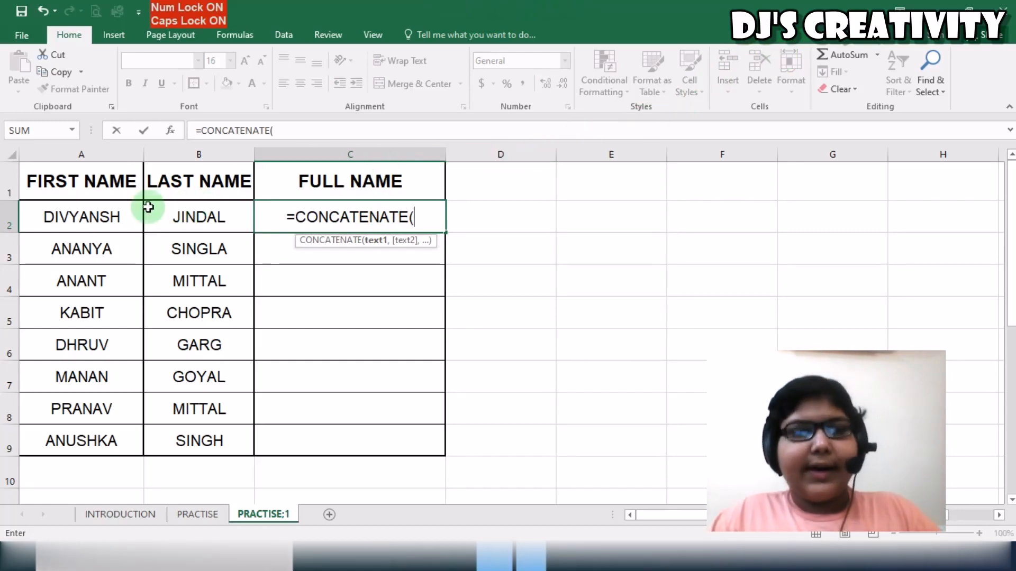
left_click(114, 214)
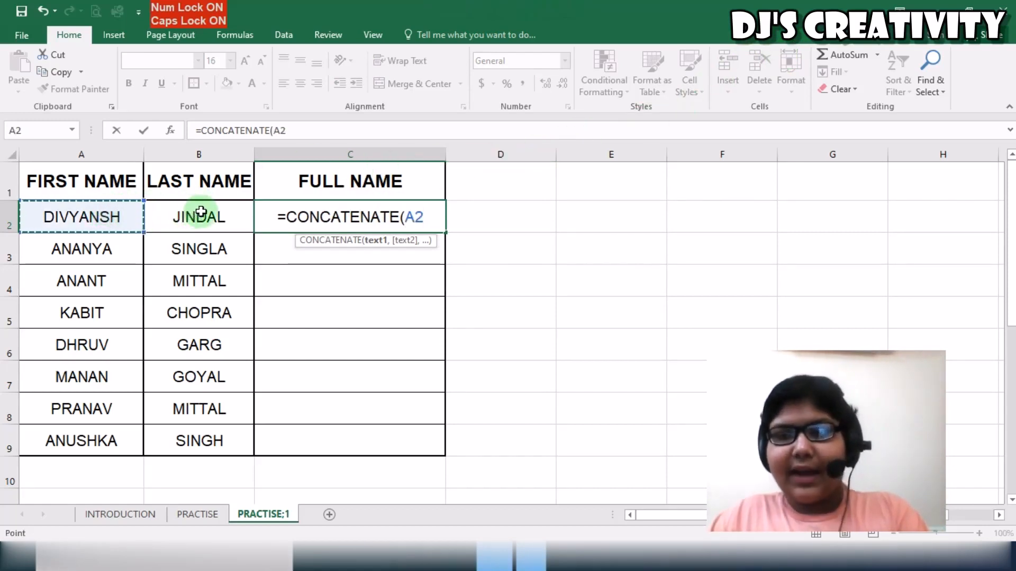
type(",")
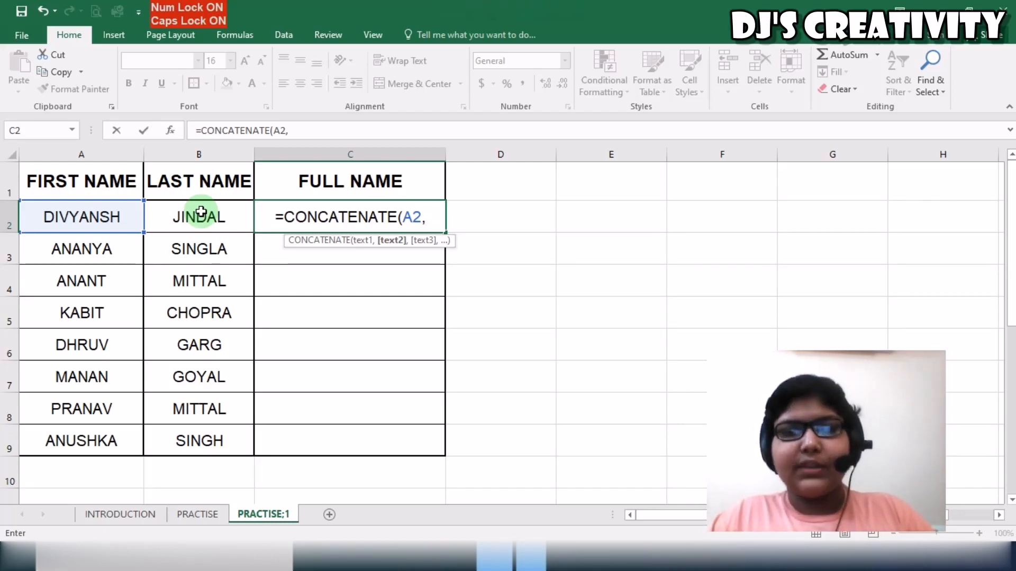
type("\" ")
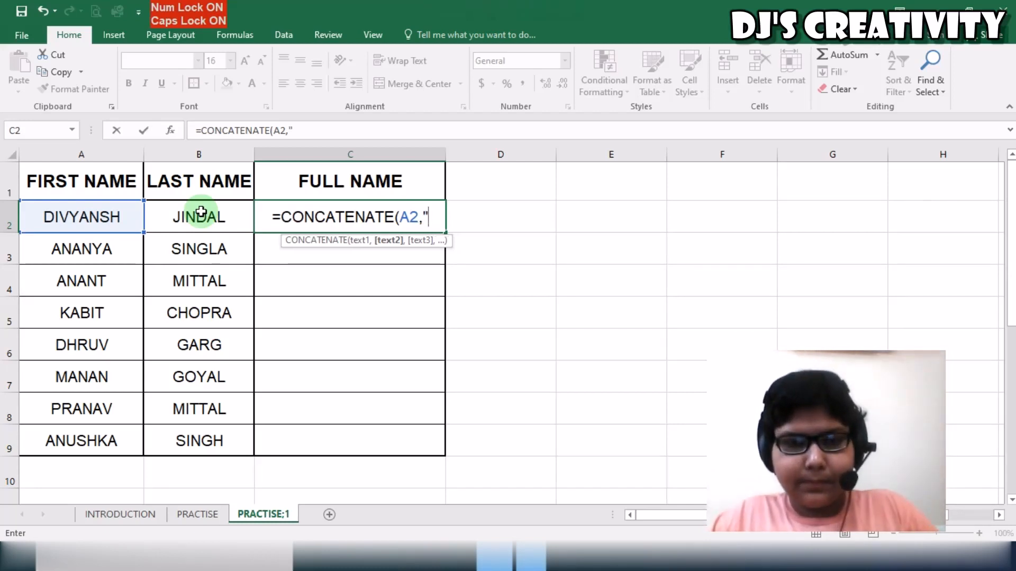
type("\"")
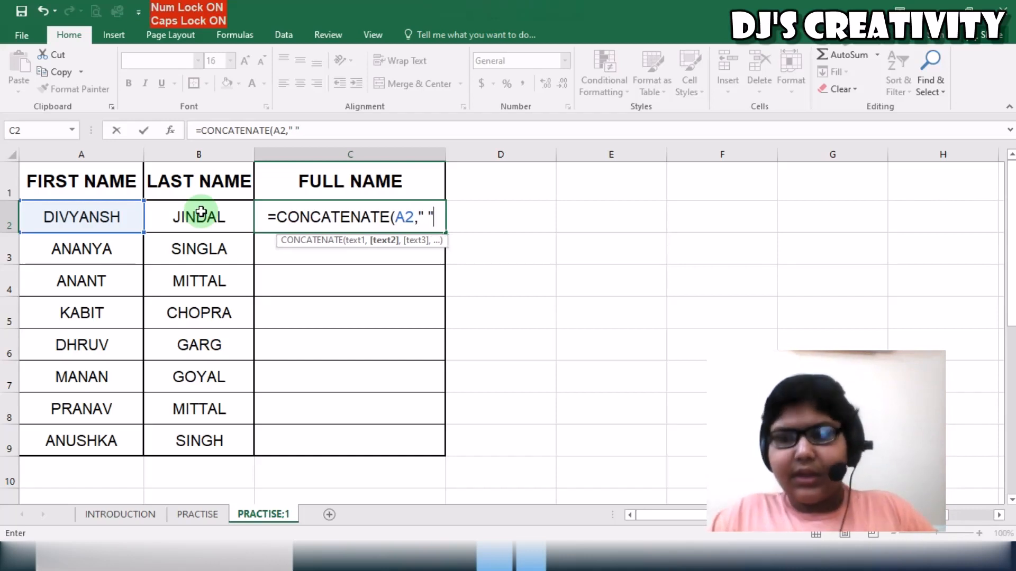
type(",")
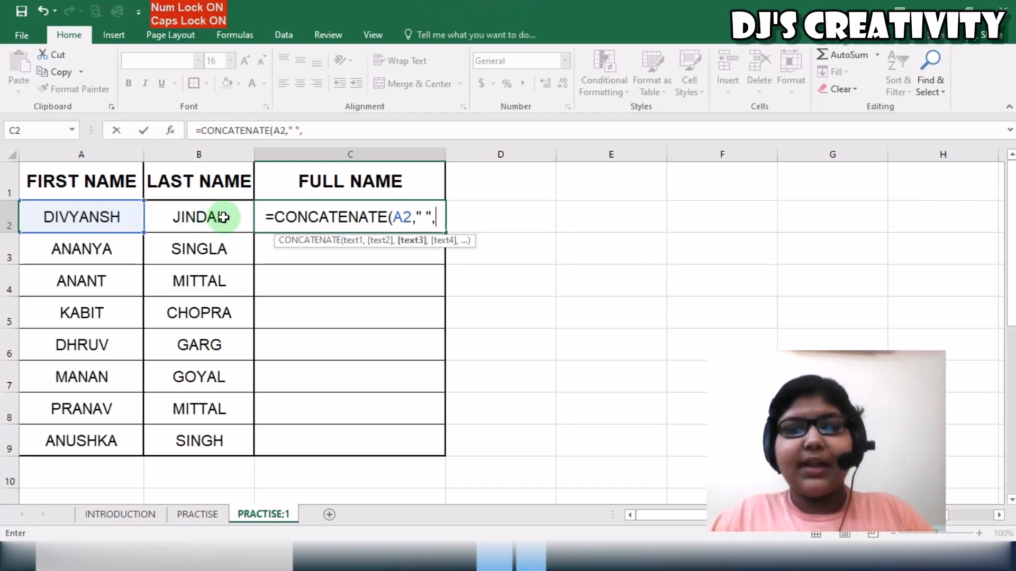
left_click(224, 218)
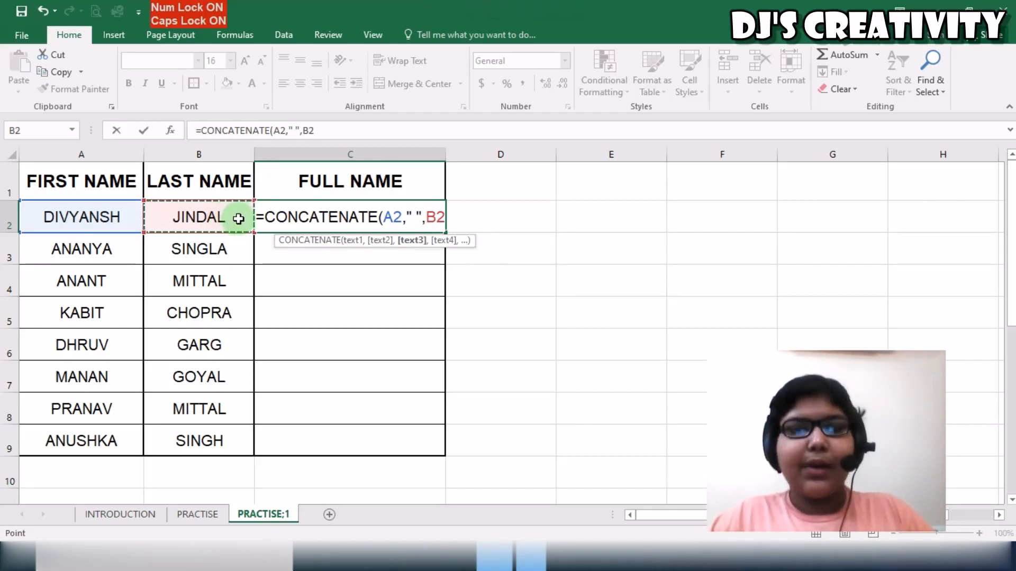
key("Return")
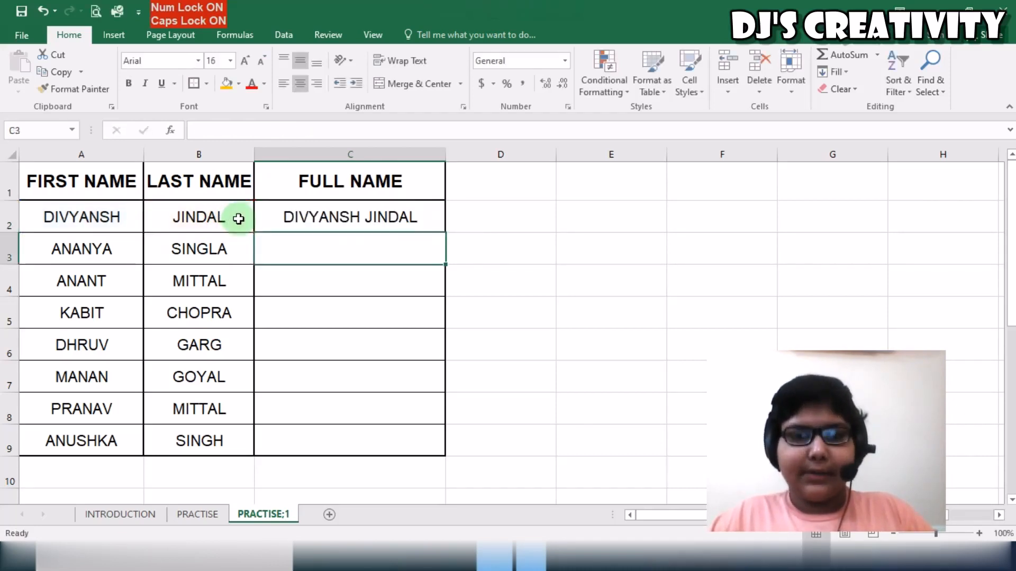
Fill the full-name formula from cell C2 down through C9 for the remaining rows.
left_click(420, 217)
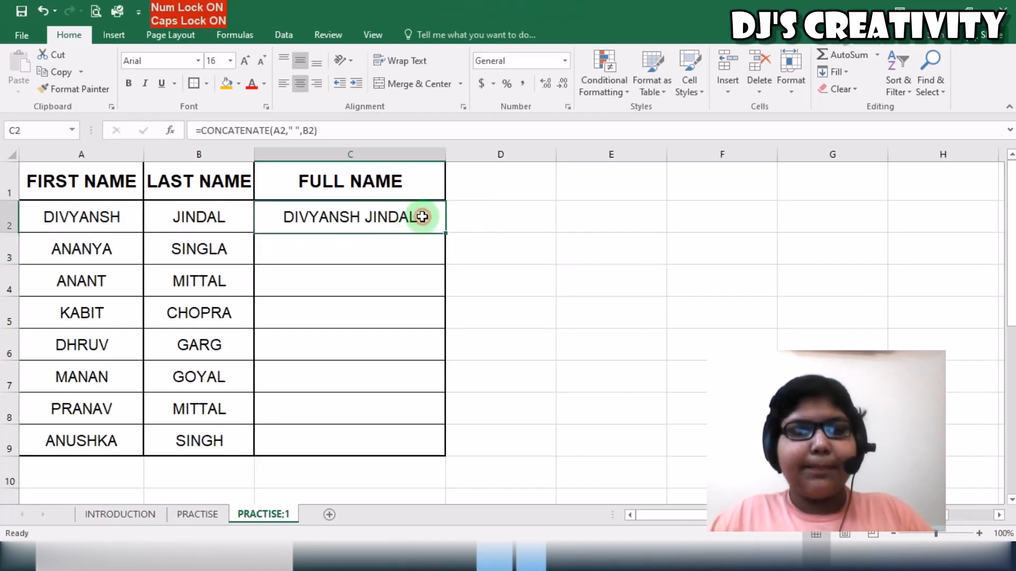
left_click_drag(446, 232, 426, 444)
left_click(490, 313)
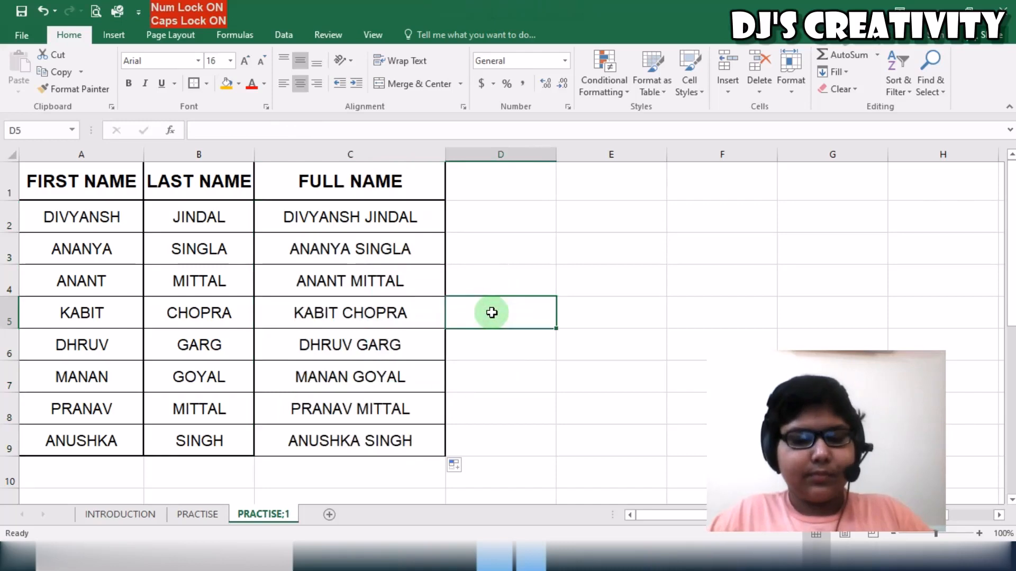